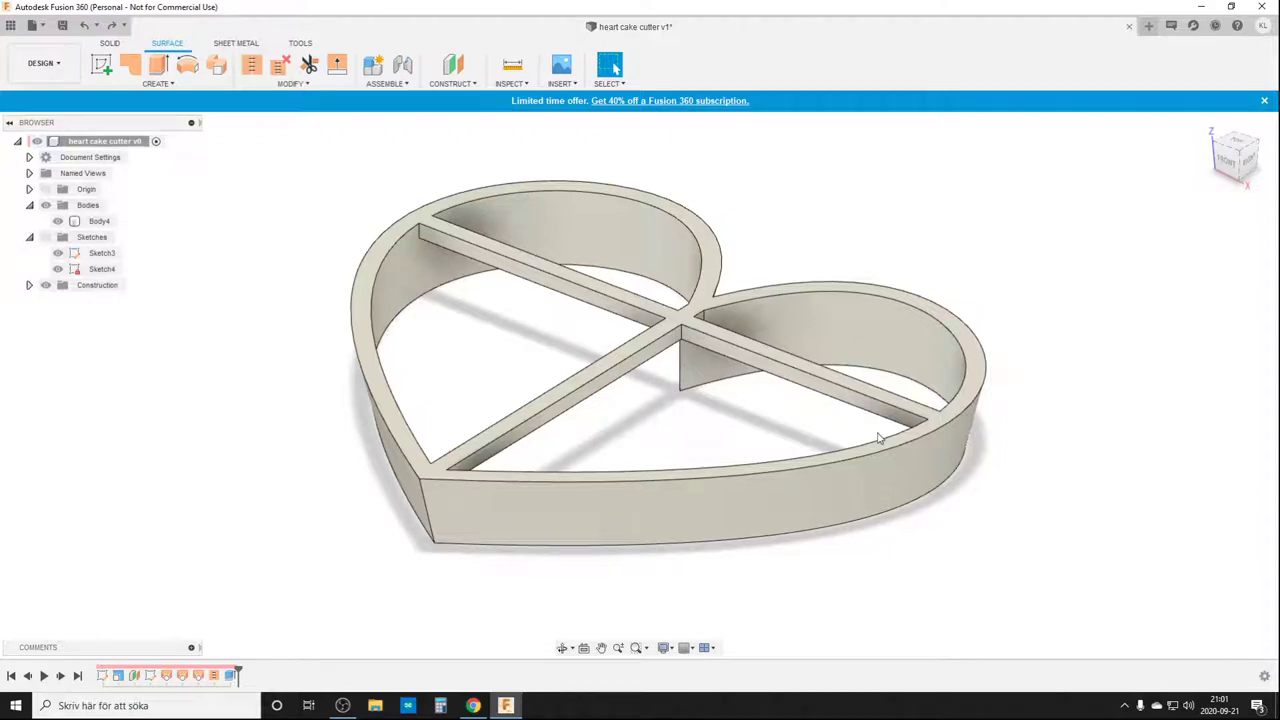
Measure the distance between the outer end corners of the cutter's long crossbar, from one lobe to the other
{"action": "left_click", "coordinate": [717, 433]}
{"action": "mouse_move", "coordinate": [735, 520]}
{"action": "middle_mouse_down", "text": "shift"}
{"action": "mouse_move", "coordinate": [694, 302]}
{"action": "mouse_move", "coordinate": [712, 505]}
{"action": "mouse_move", "coordinate": [663, 534]}
{"action": "mouse_move", "coordinate": [791, 543]}
{"action": "mouse_move", "coordinate": [760, 575]}
{"action": "mouse_move", "coordinate": [734, 560]}
{"action": "mouse_move", "coordinate": [737, 531]}
{"action": "mouse_move", "coordinate": [744, 540]}
{"action": "middle_mouse_up", "text": "shift"}
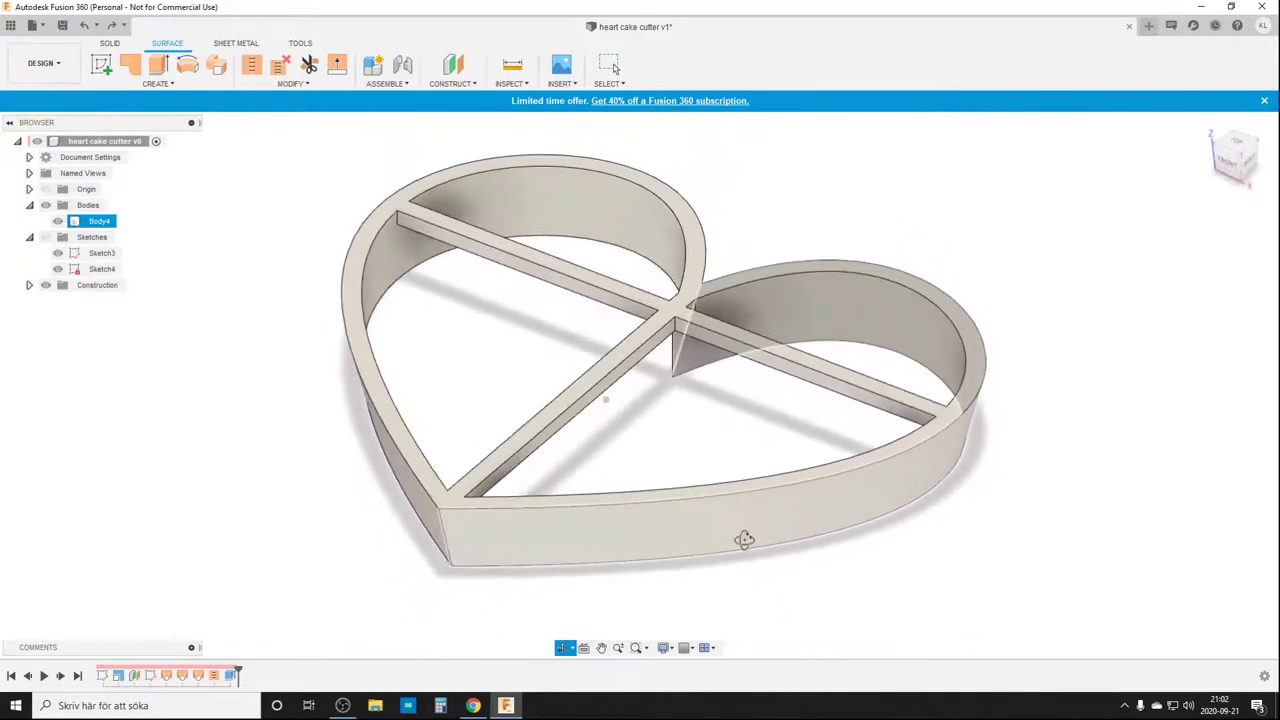
{"action": "scroll", "coordinate": [734, 532], "scroll_direction": "up", "scroll_amount": 1}
{"action": "scroll", "coordinate": [734, 532], "scroll_direction": "down", "scroll_amount": 2}
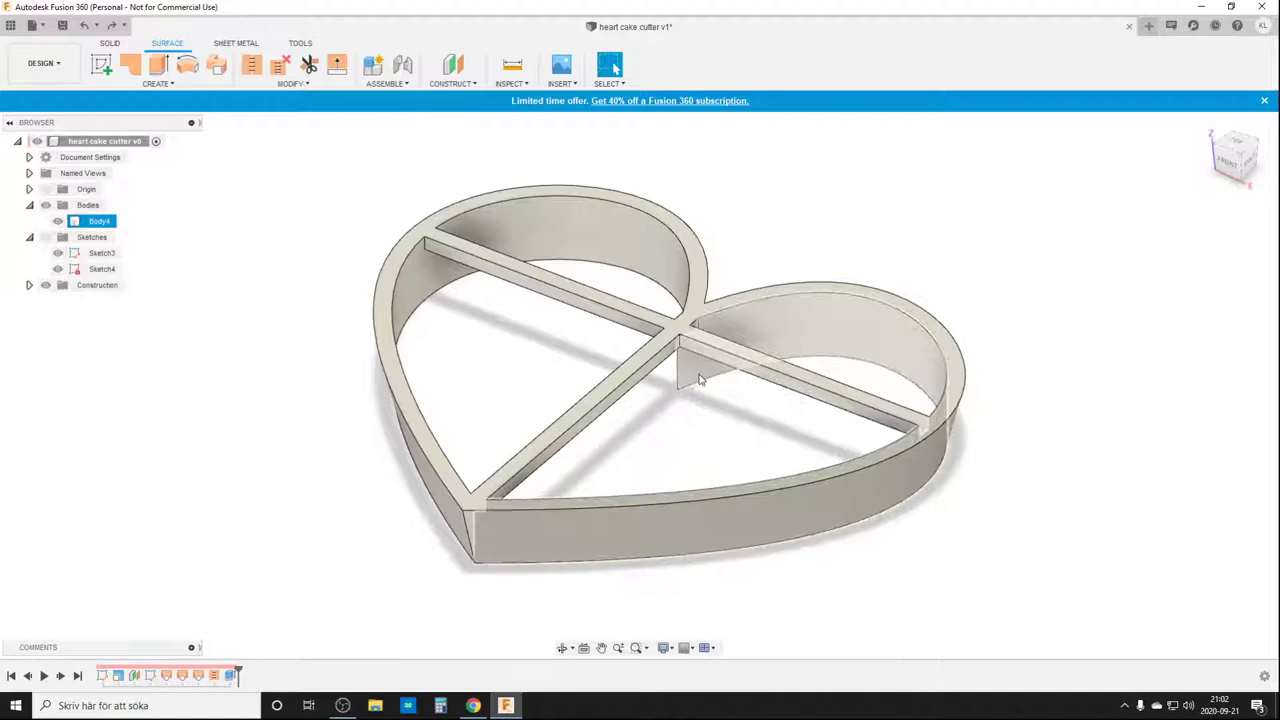
{"action": "left_click", "coordinate": [685, 447]}
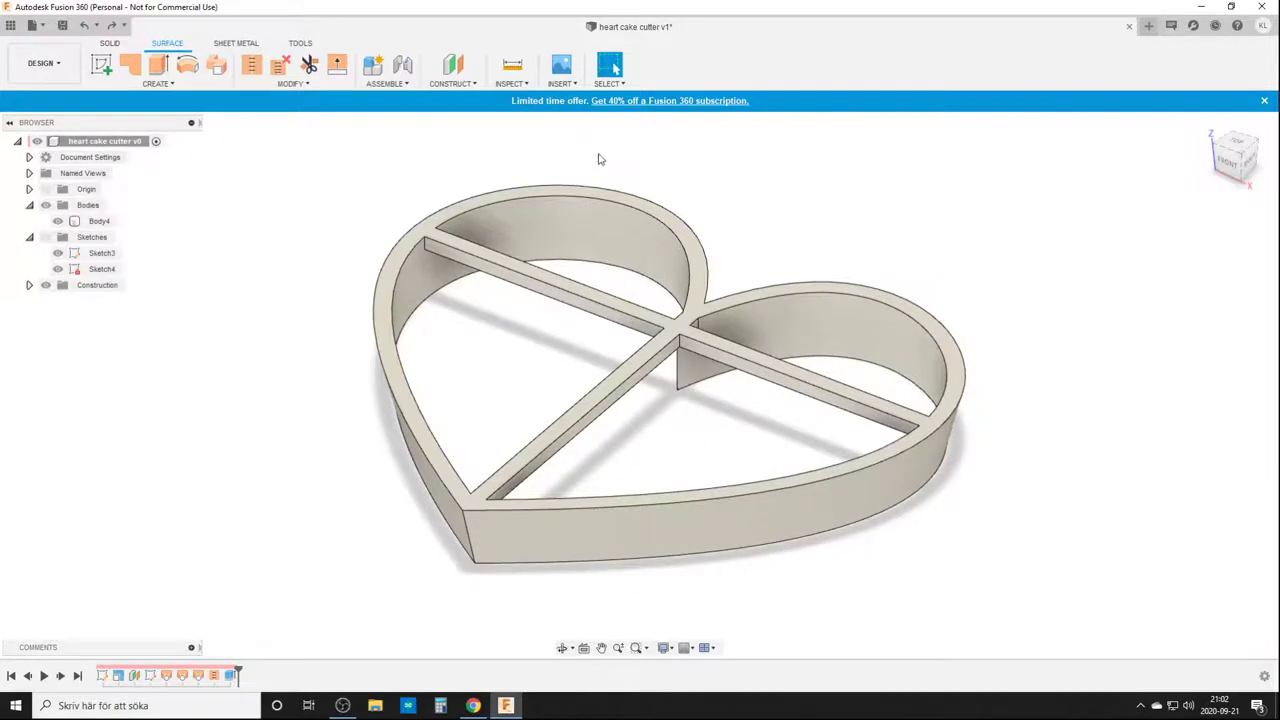
{"action": "left_click", "coordinate": [512, 65]}
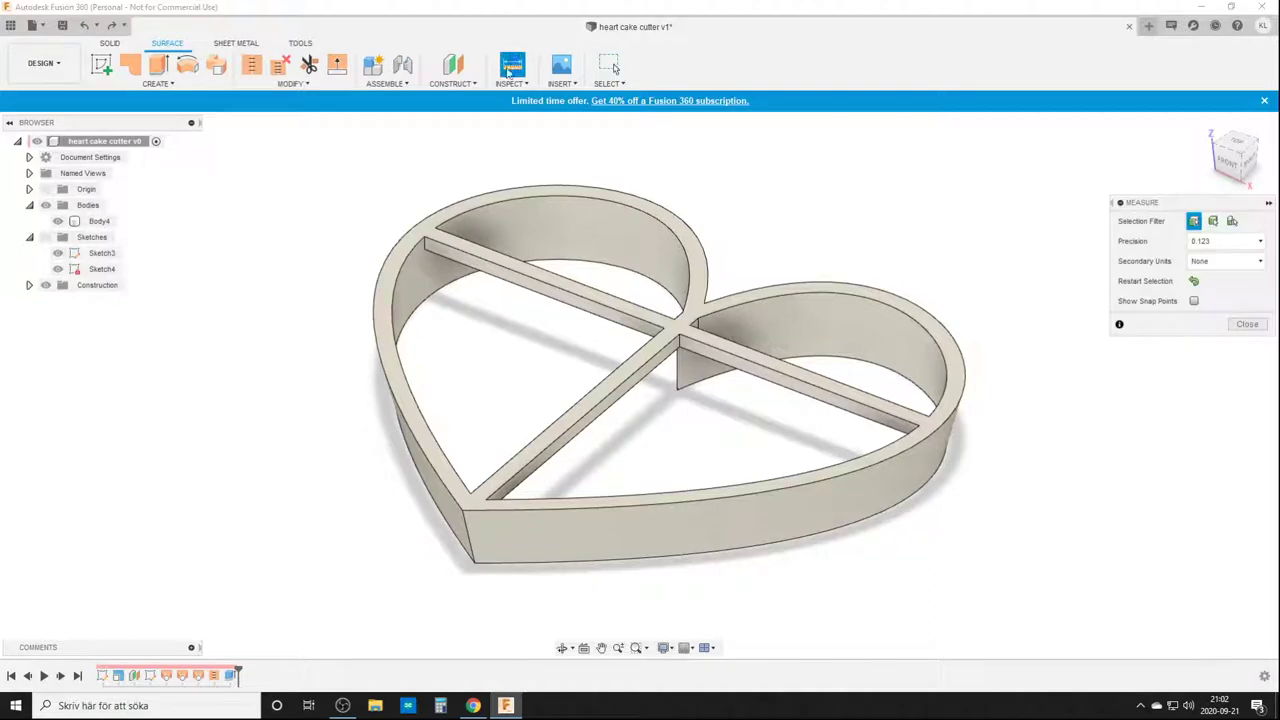
{"action": "left_click", "coordinate": [427, 244]}
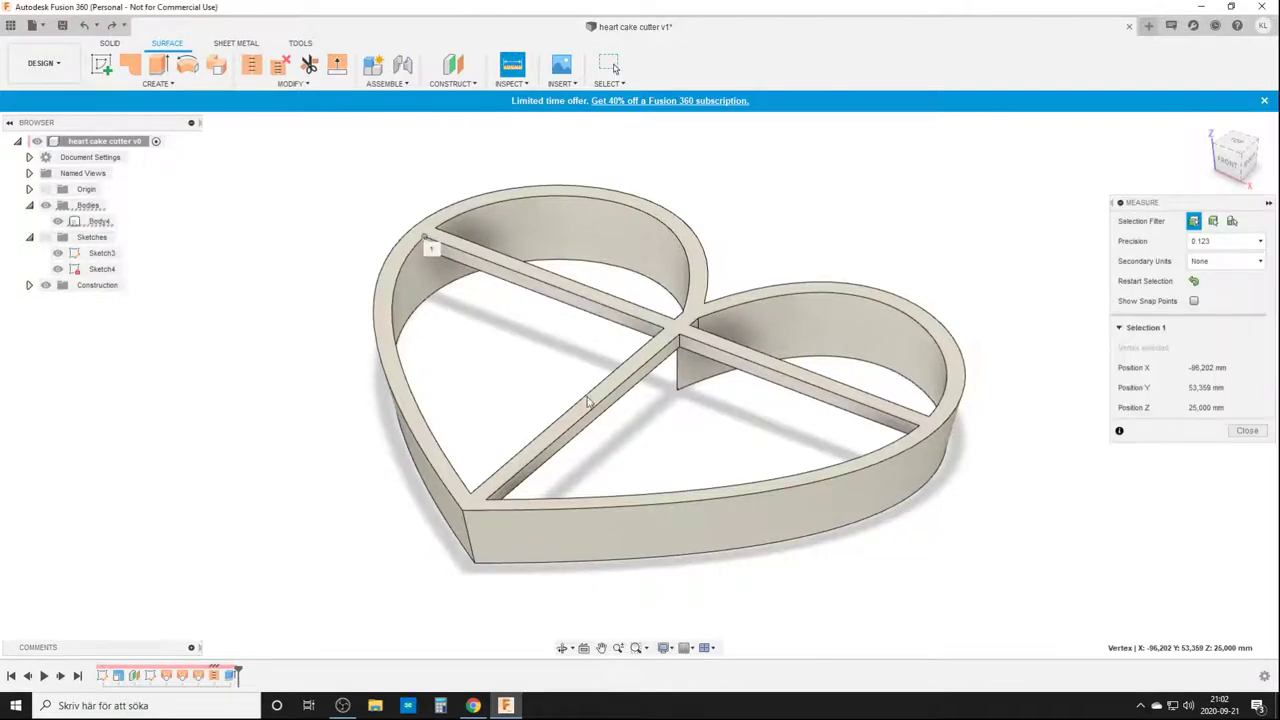
{"action": "left_click", "coordinate": [918, 429]}
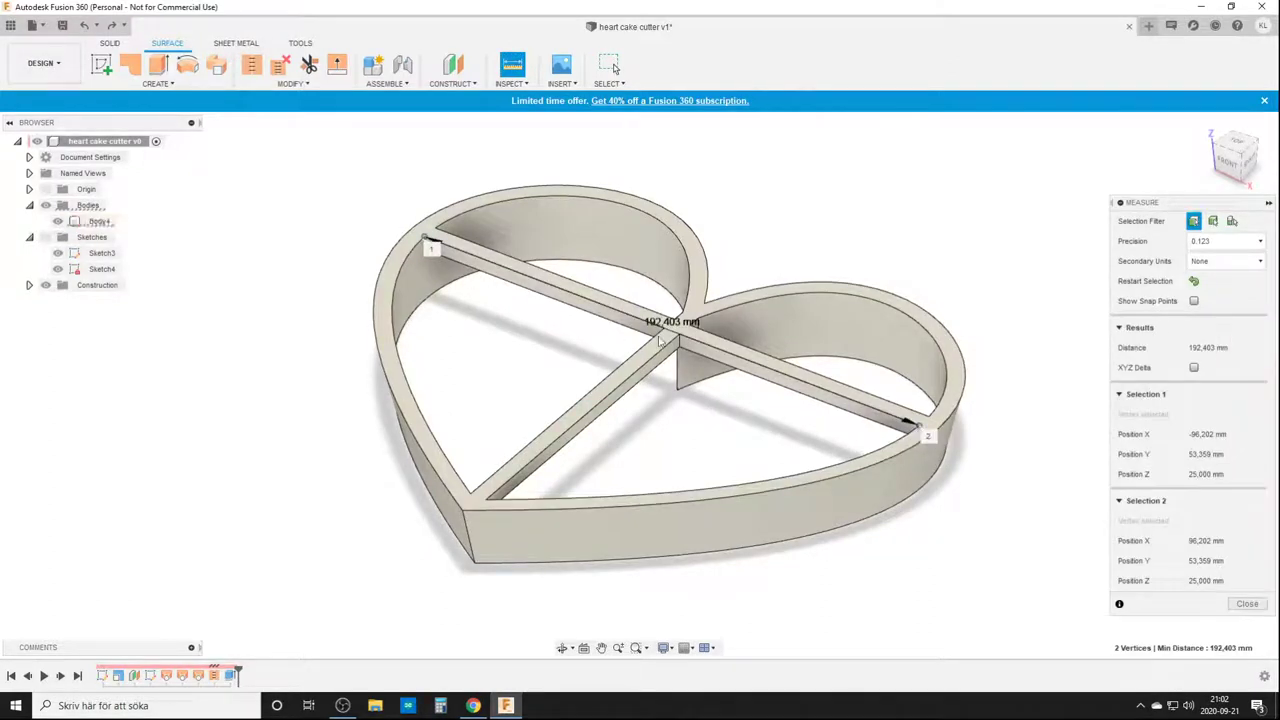
Measure the width and height of the crossbar in the first lobe between its long edges, and finish measuring
{"action": "left_click", "coordinate": [512, 64]}
{"action": "left_click", "coordinate": [515, 278]}
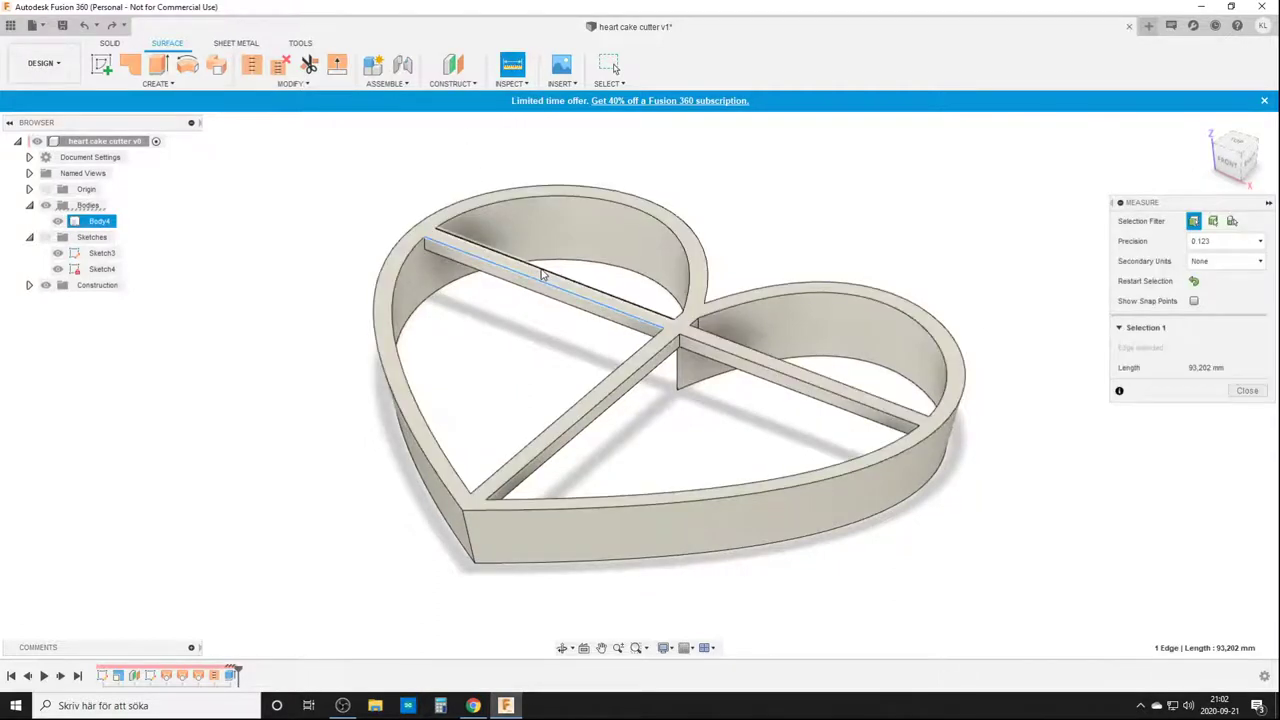
{"action": "left_click", "coordinate": [514, 276]}
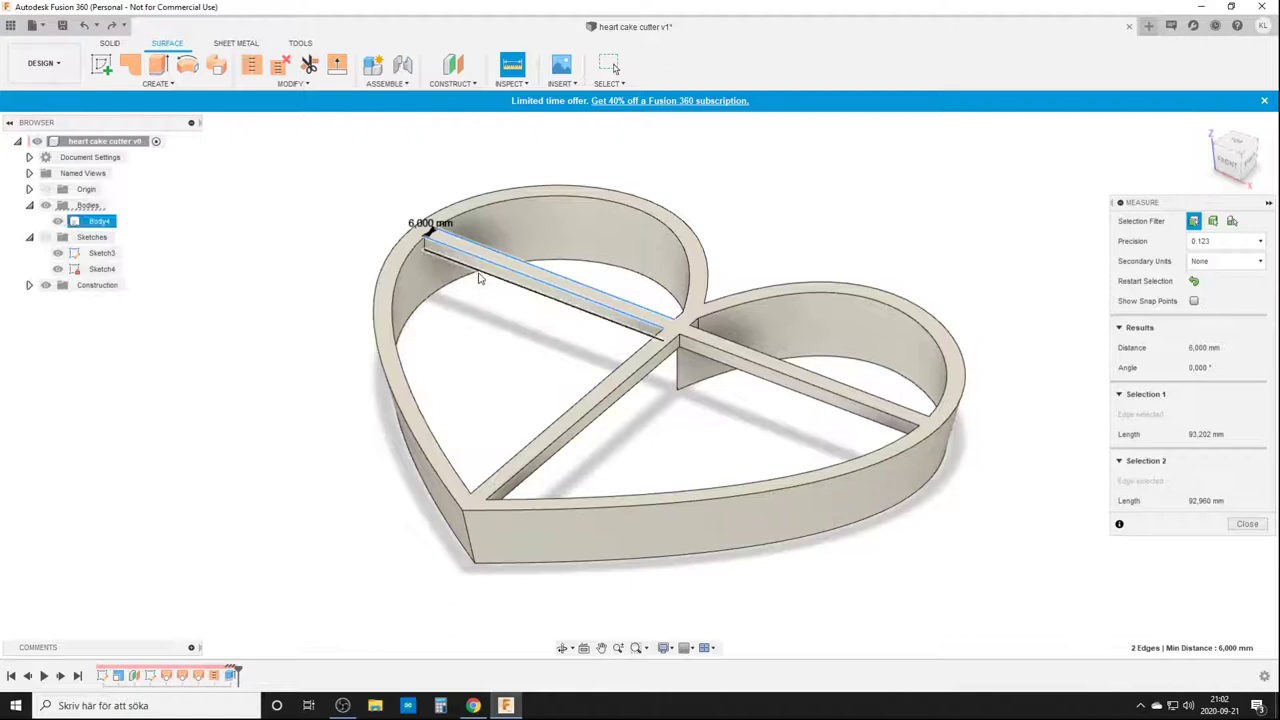
{"action": "left_click", "coordinate": [483, 280]}
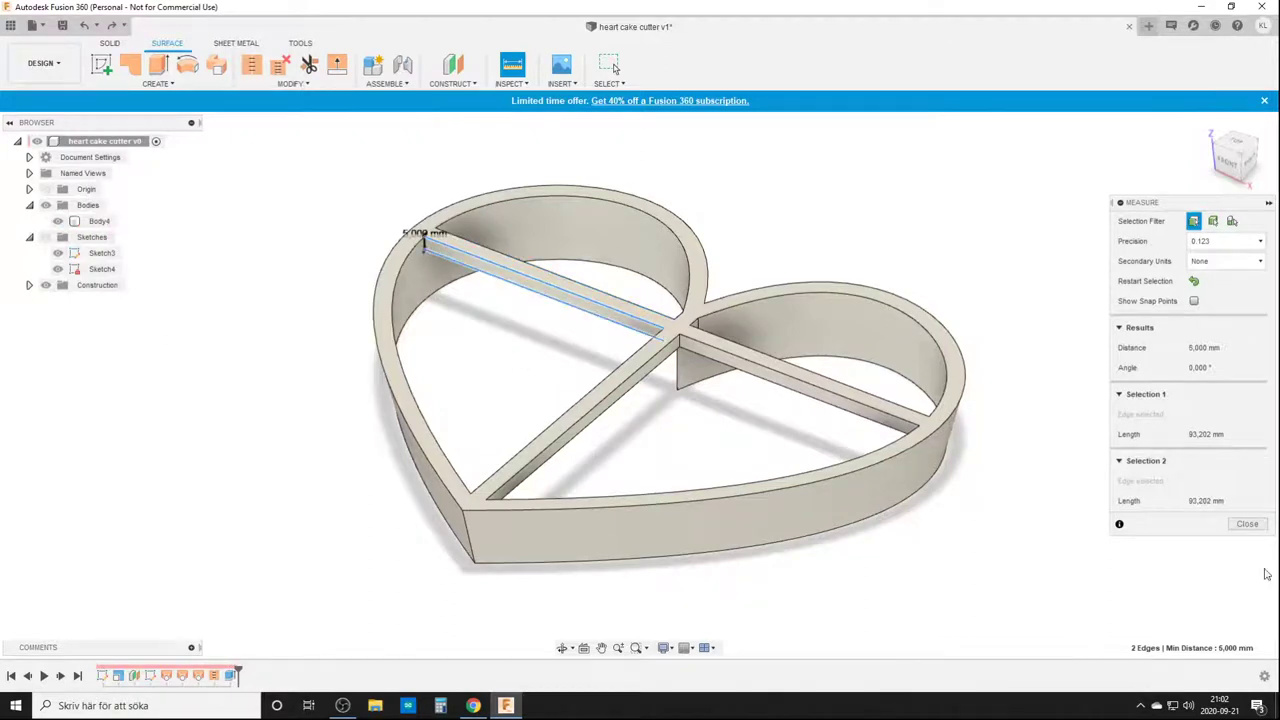
{"action": "left_click", "coordinate": [1250, 528]}
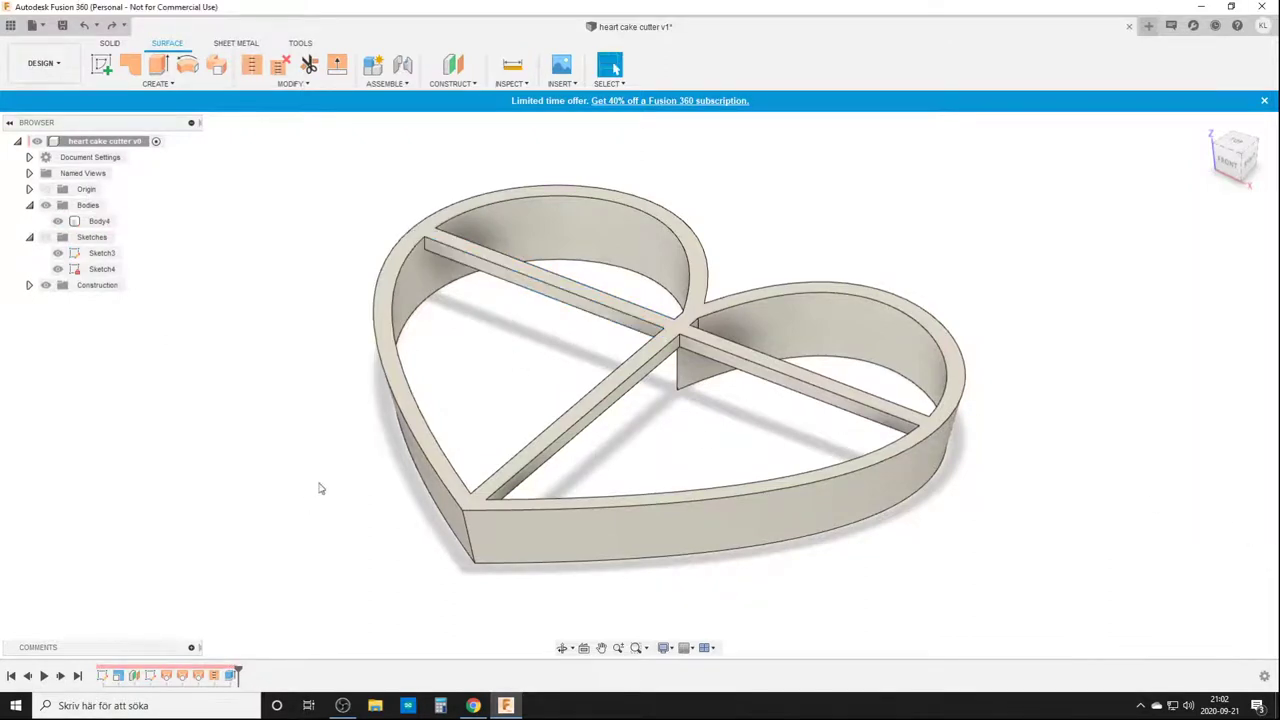
Lower the uniform scale factor of the heart sketch to shrink the heart to about half its size
{"action": "double_click", "coordinate": [141, 677]}
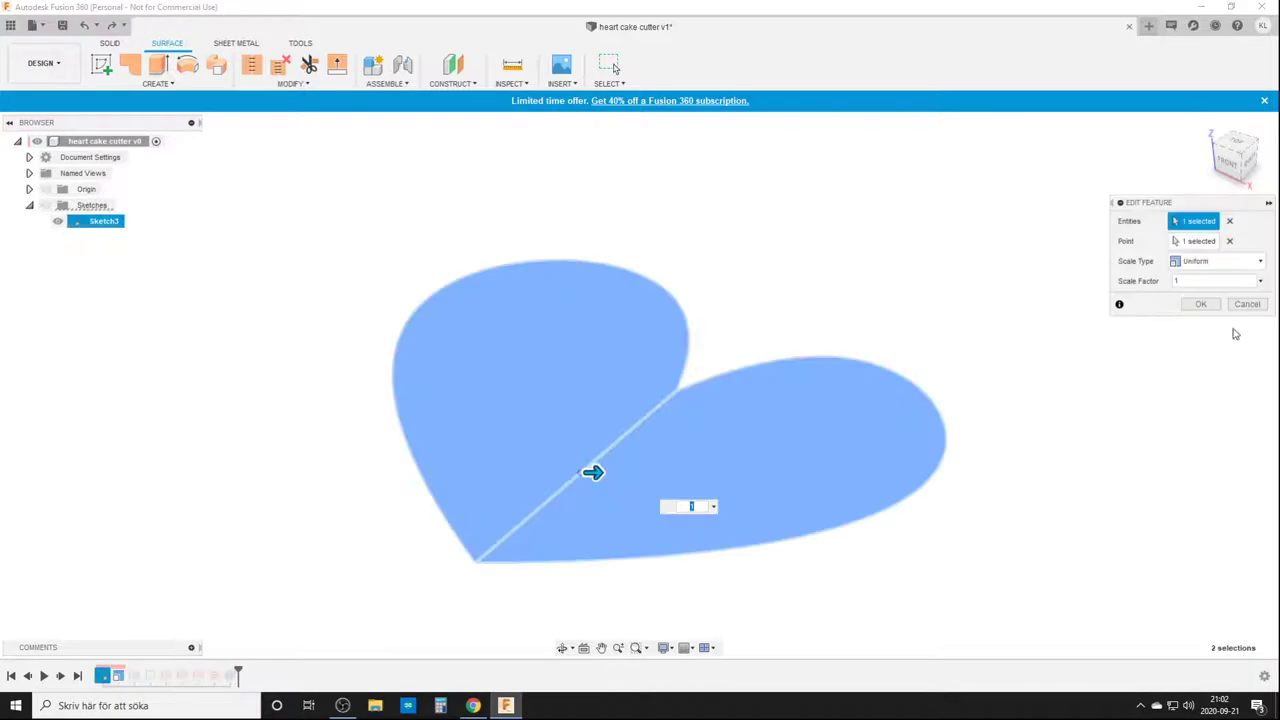
{"action": "left_click", "coordinate": [1185, 281]}
{"action": "key", "text": "Return"}
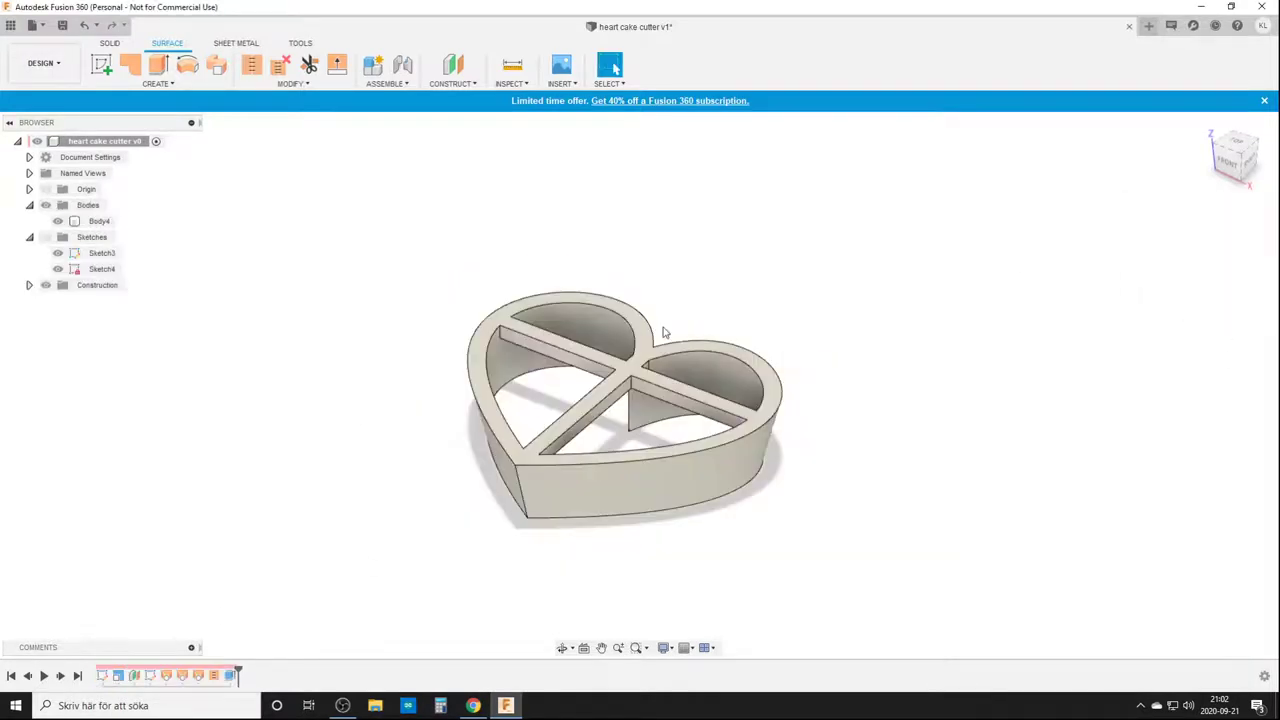
Measure the end-to-end span of the long crossbar on the scaled-down cutter
{"action": "scroll", "coordinate": [600, 521], "scroll_direction": "up", "scroll_amount": 3}
{"action": "left_click", "coordinate": [512, 64]}
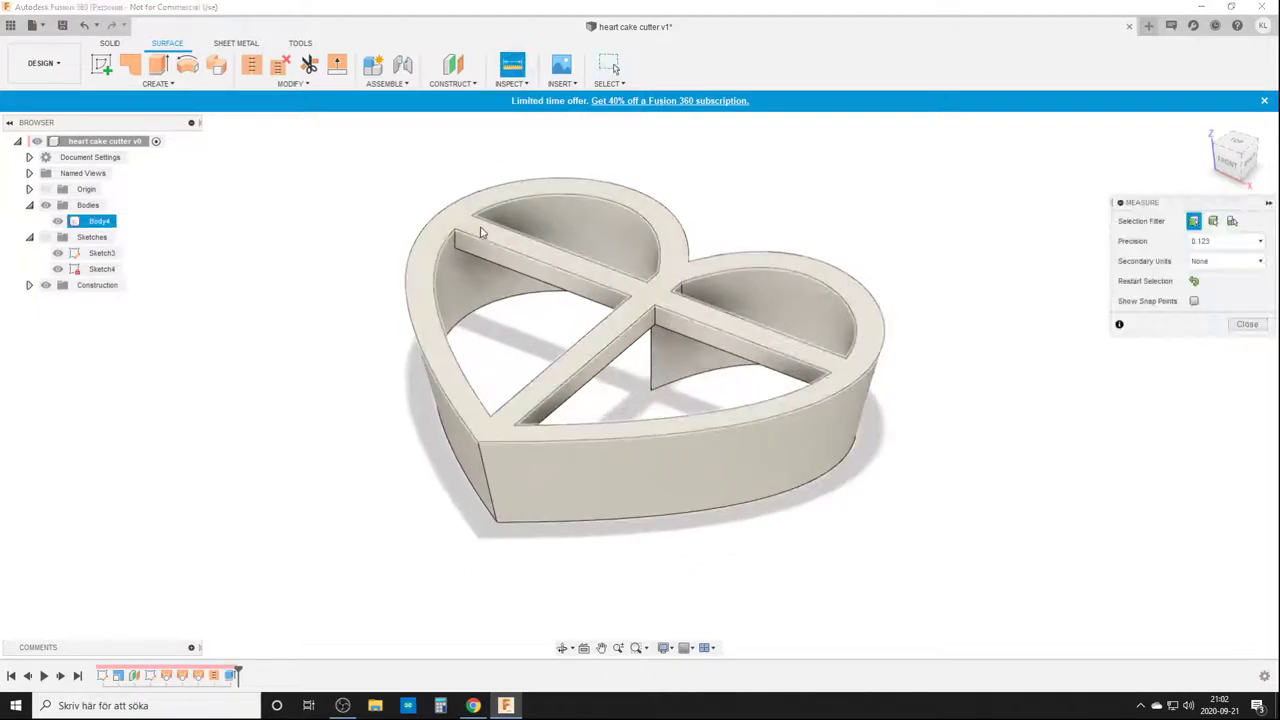
{"action": "left_click", "coordinate": [456, 234]}
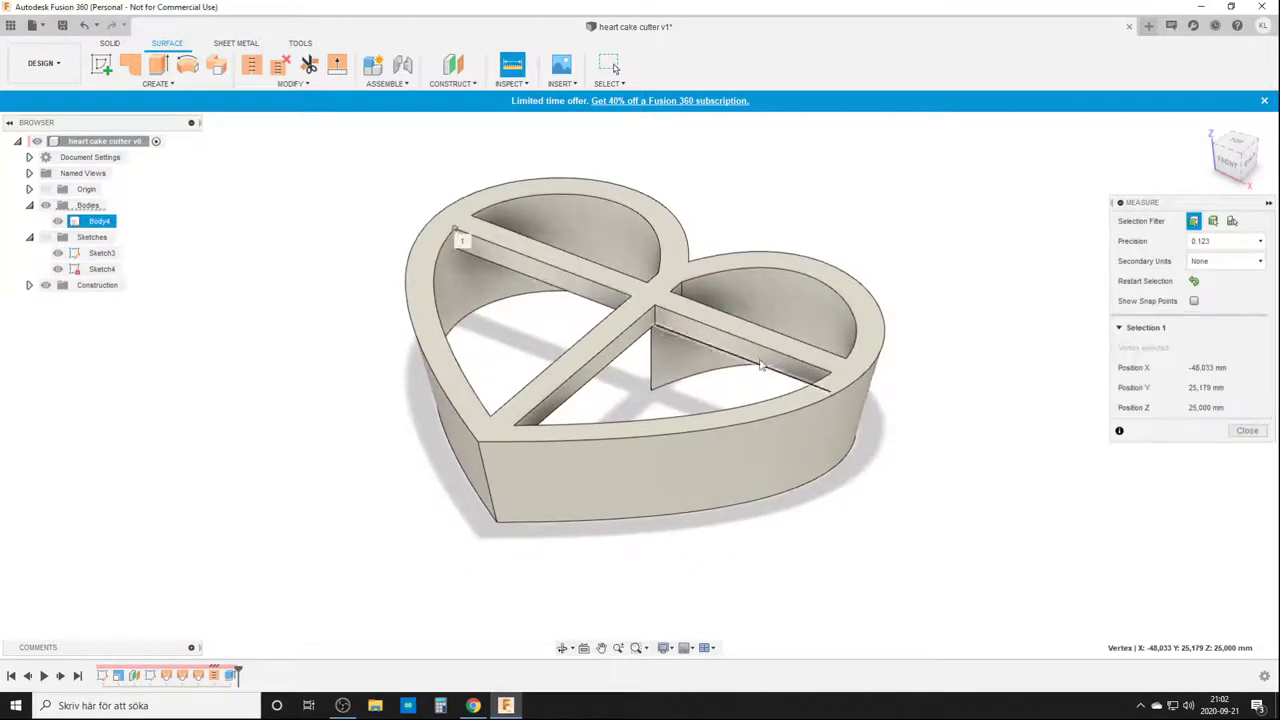
{"action": "left_click", "coordinate": [831, 376]}
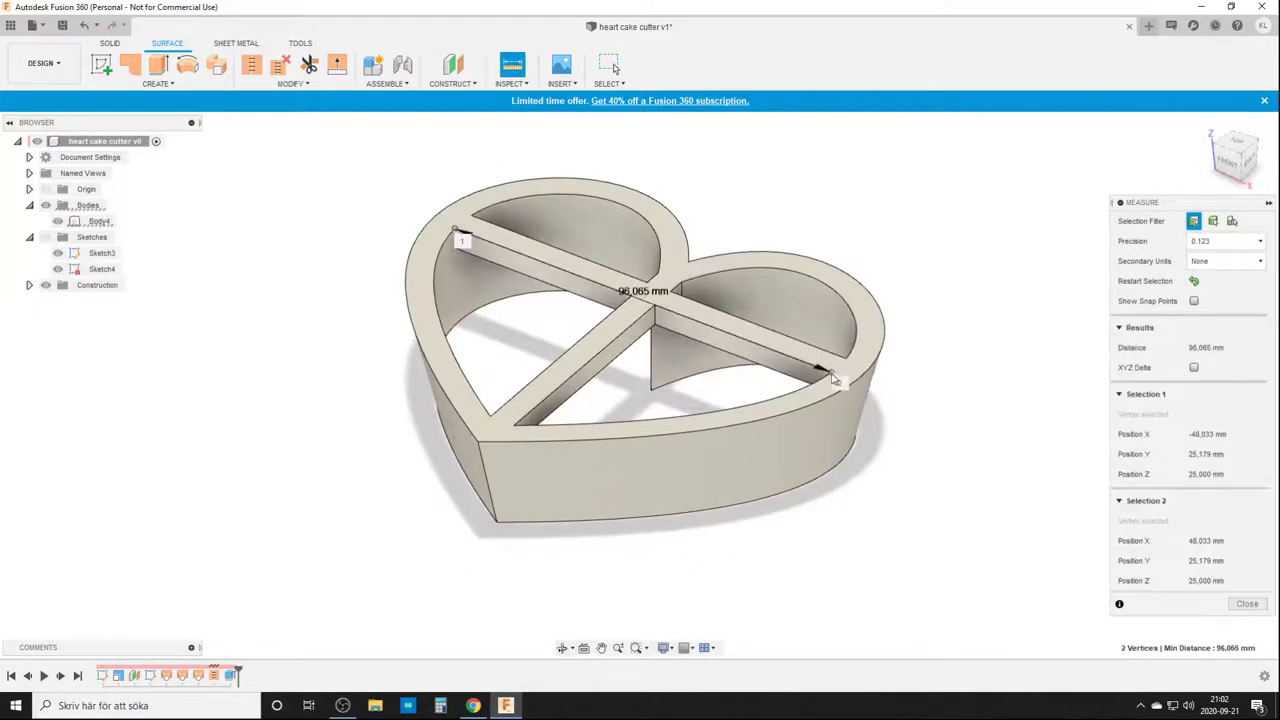
Measure the crossbar's width and height on the scaled-down cutter between its long edges, and finish measuring
{"action": "left_click", "coordinate": [512, 64]}
{"action": "left_click", "coordinate": [533, 255]}
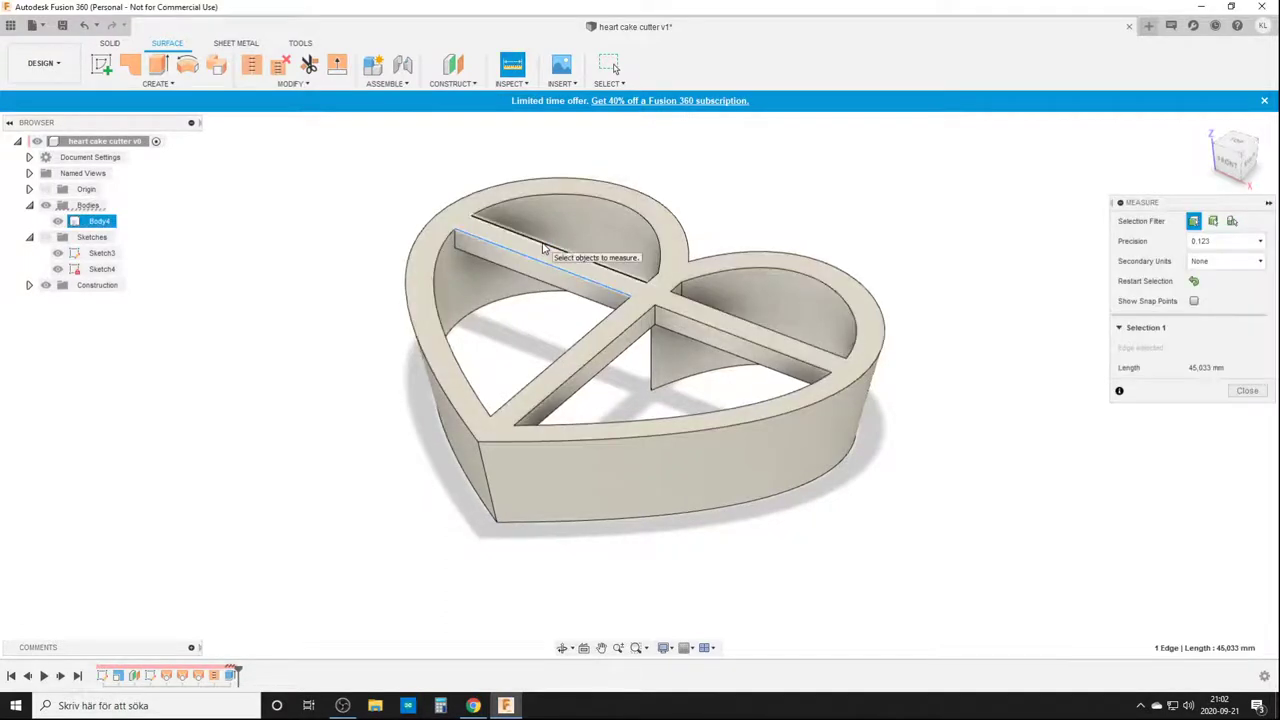
{"action": "left_click", "coordinate": [514, 230]}
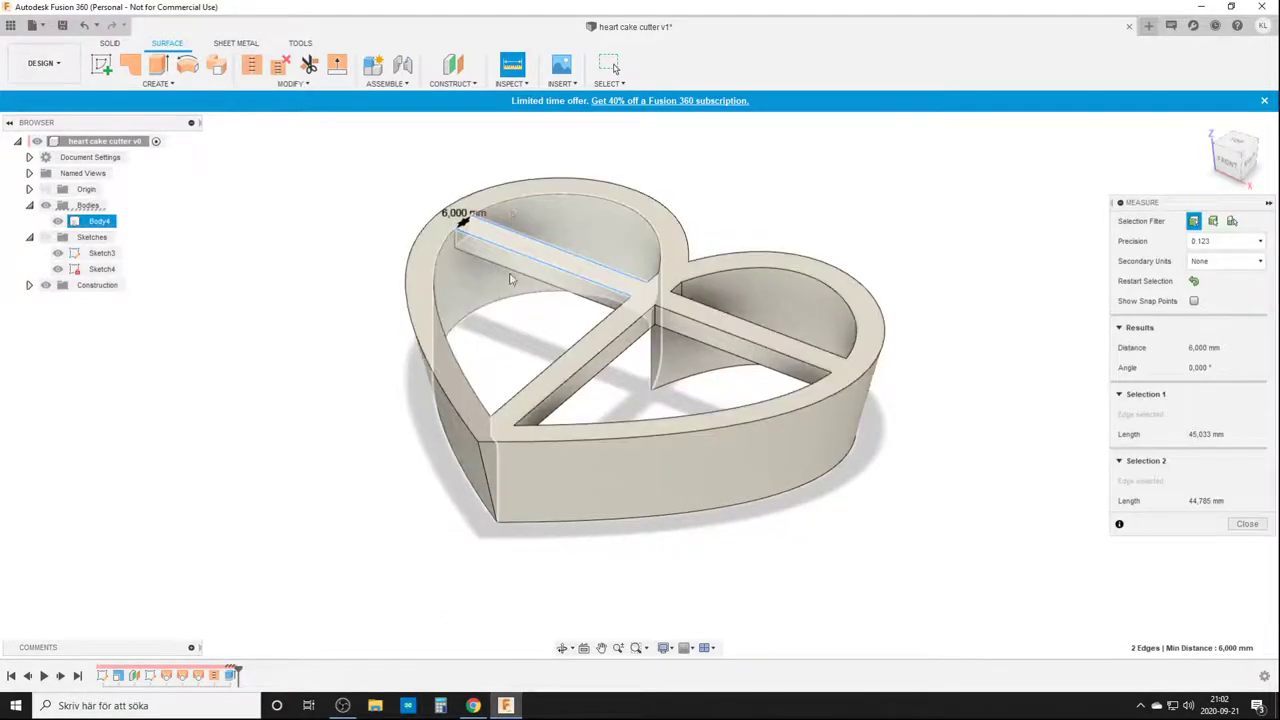
{"action": "left_click", "coordinate": [512, 276]}
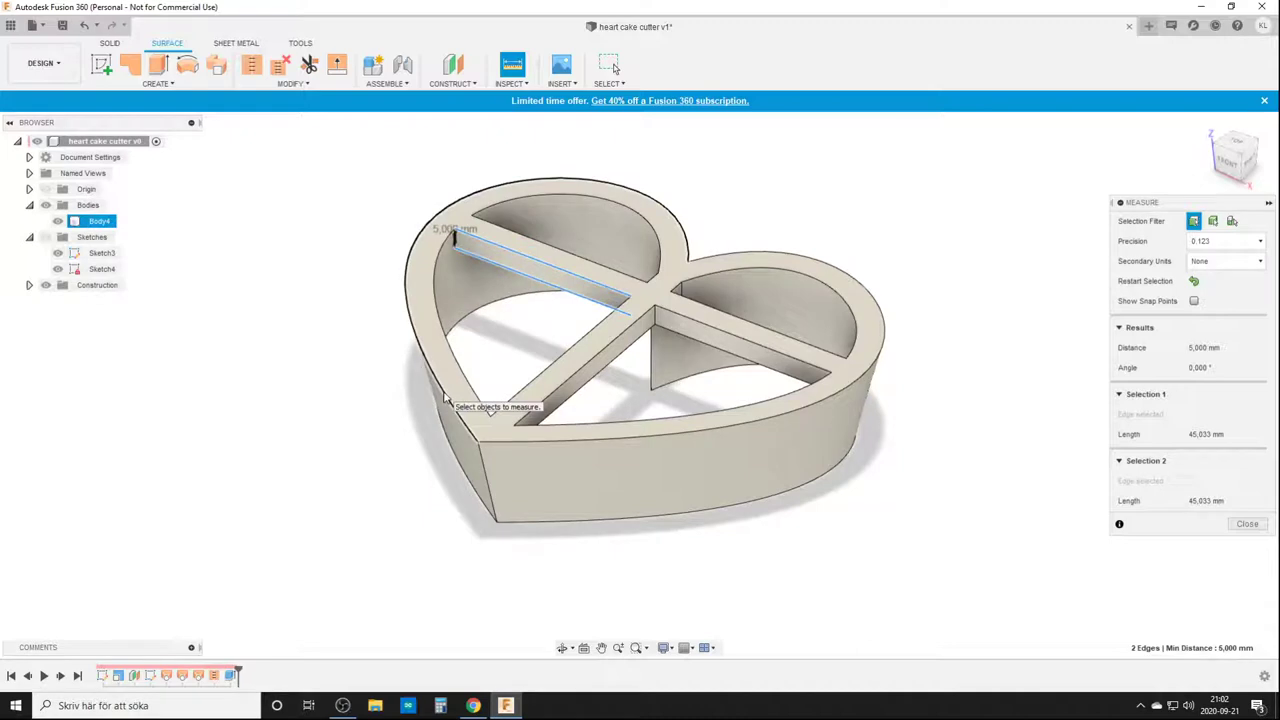
{"action": "scroll", "coordinate": [476, 382], "scroll_direction": "down", "scroll_amount": 2}
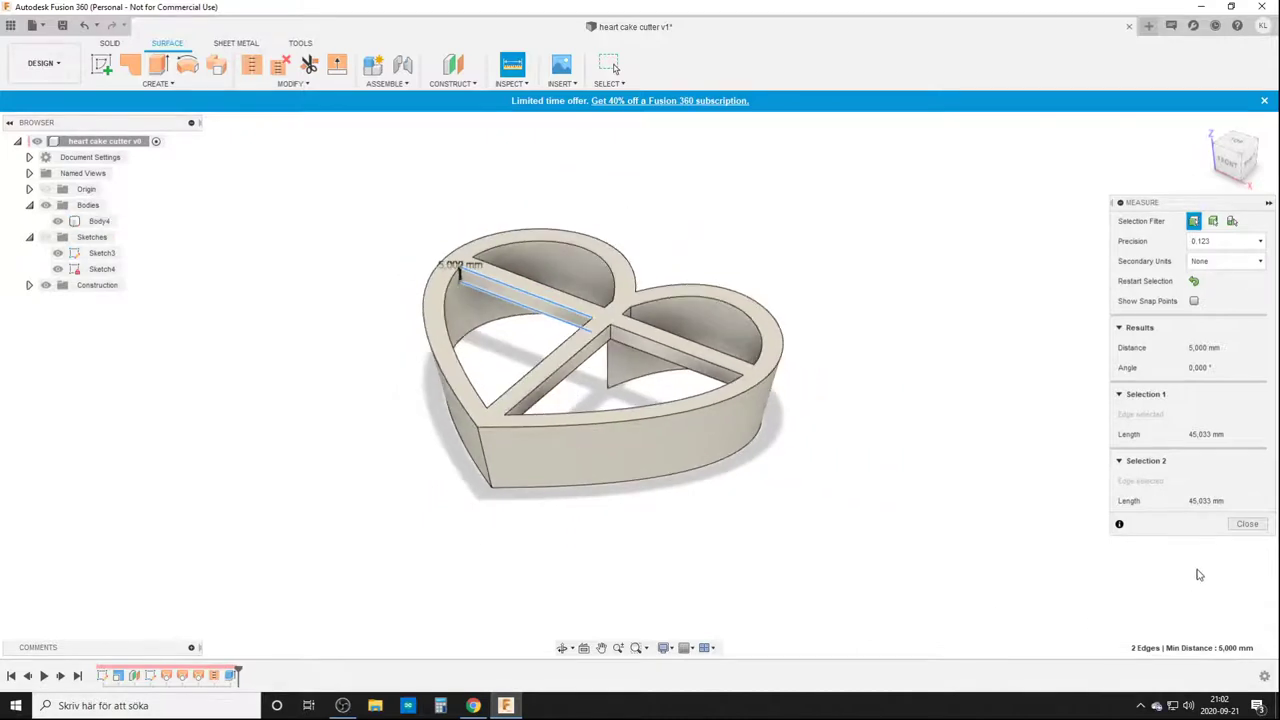
{"action": "left_click", "coordinate": [1247, 523]}
Undo the change to the heart sketch's scale factor
{"action": "key", "text": "ctrl+z"}
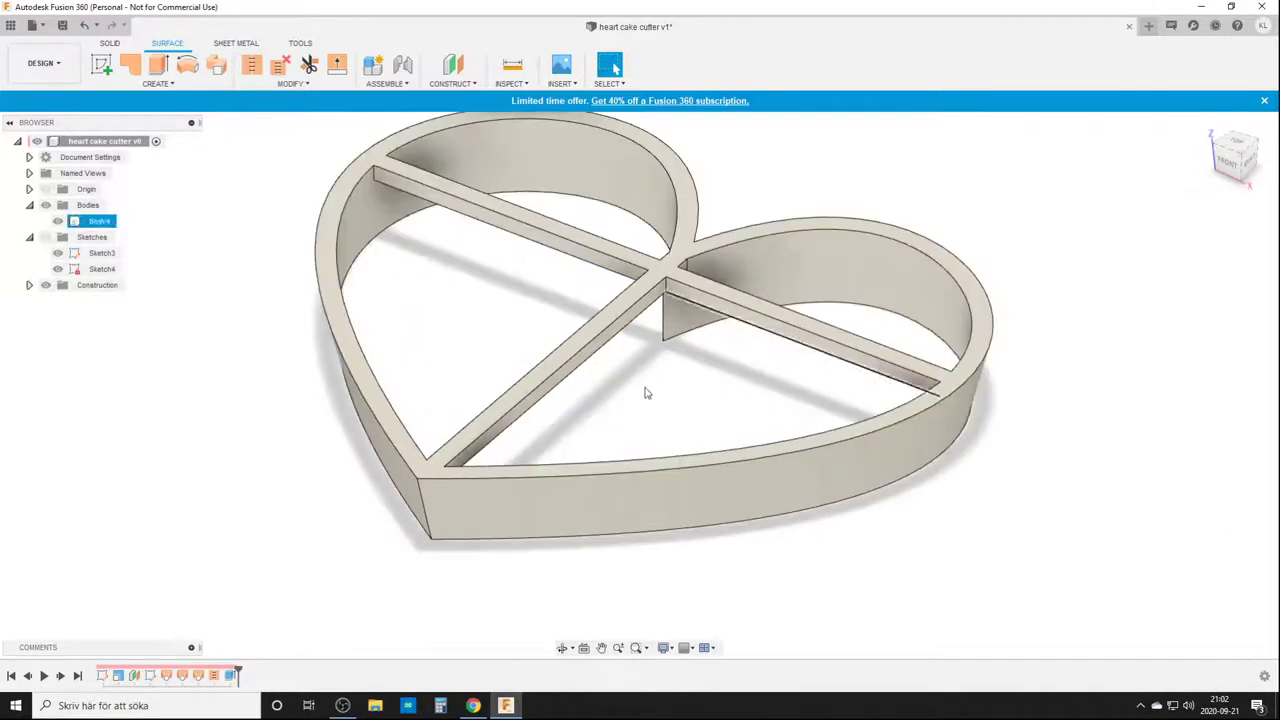
{"action": "scroll", "coordinate": [623, 428], "scroll_direction": "down", "scroll_amount": 3}
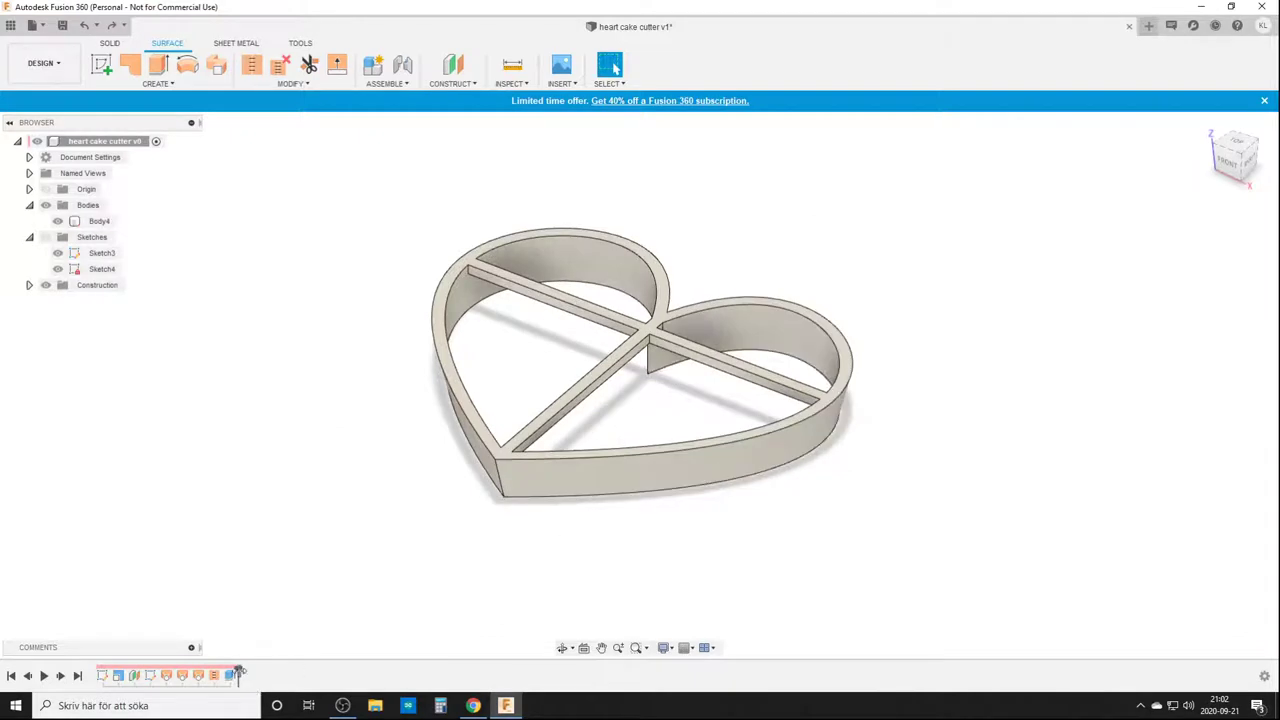
Roll the design history back to just after the first heart sketch and make the sketches visible
{"action": "left_click_drag", "start_coordinate": [238, 672], "coordinate": [106, 675]}
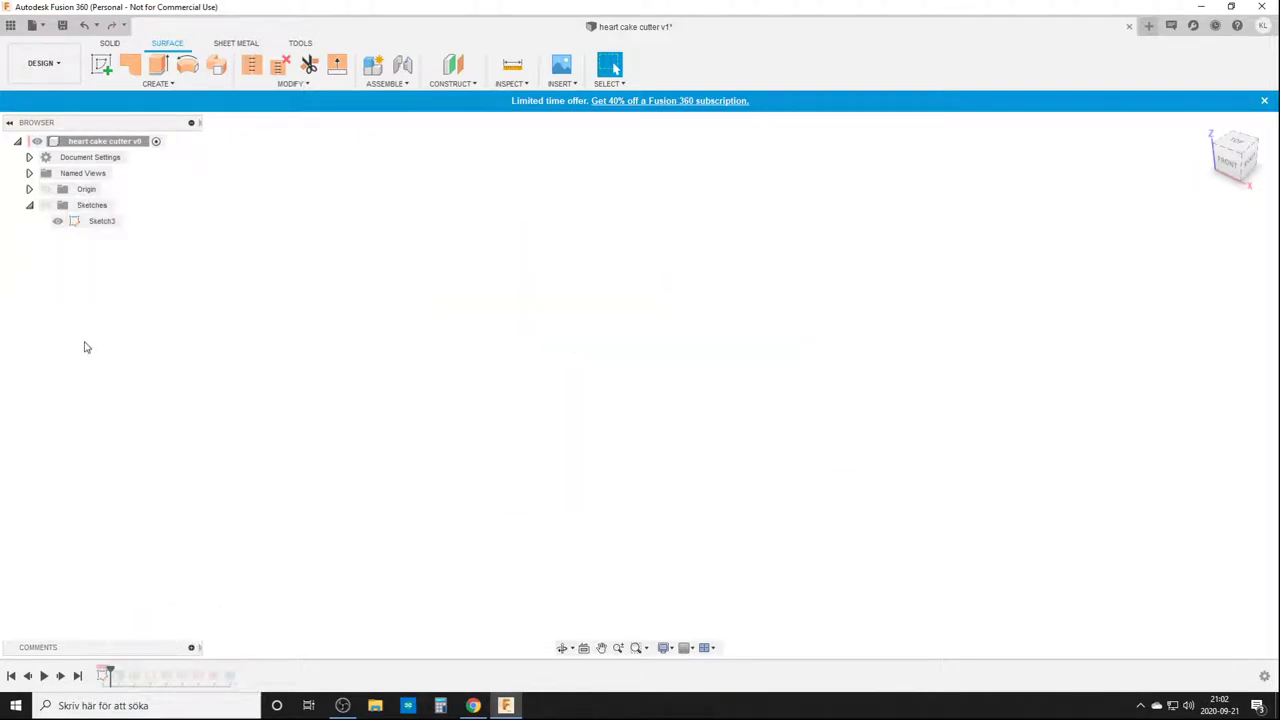
{"action": "left_click", "coordinate": [44, 206]}
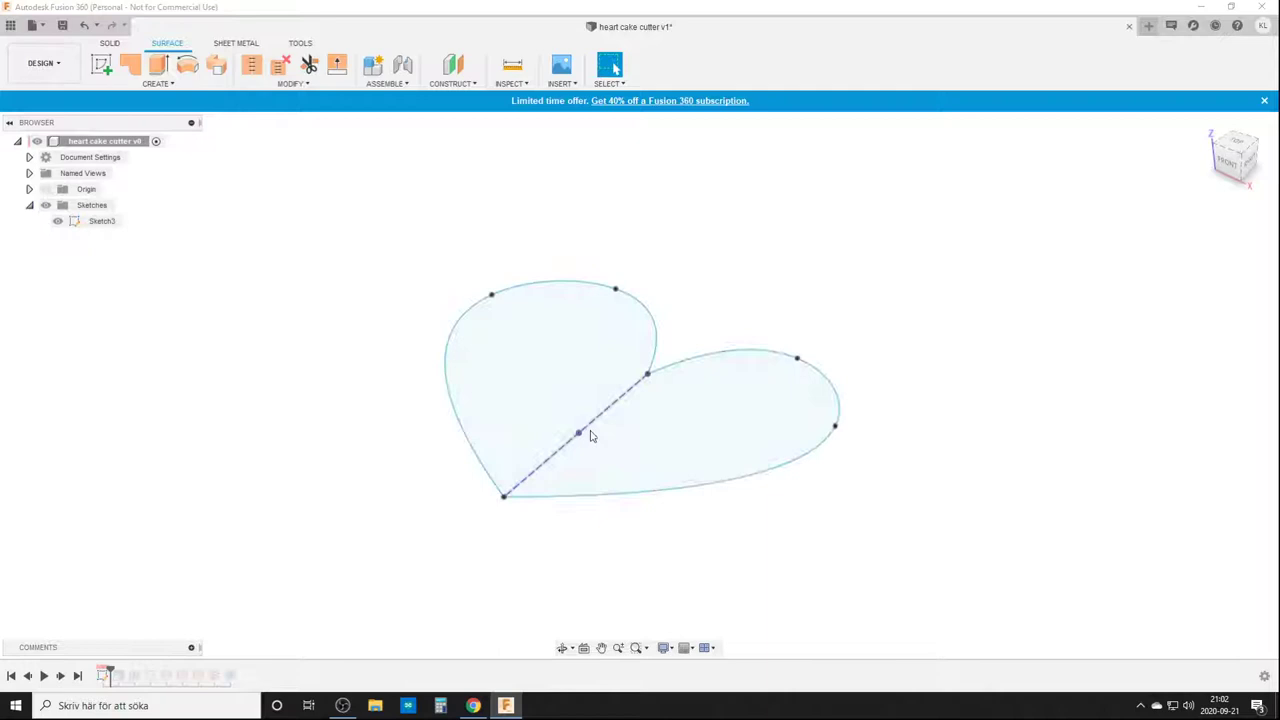
{"action": "middle_click_drag", "start_coordinate": [627, 549], "coordinate": [662, 595], "text": "shift"}
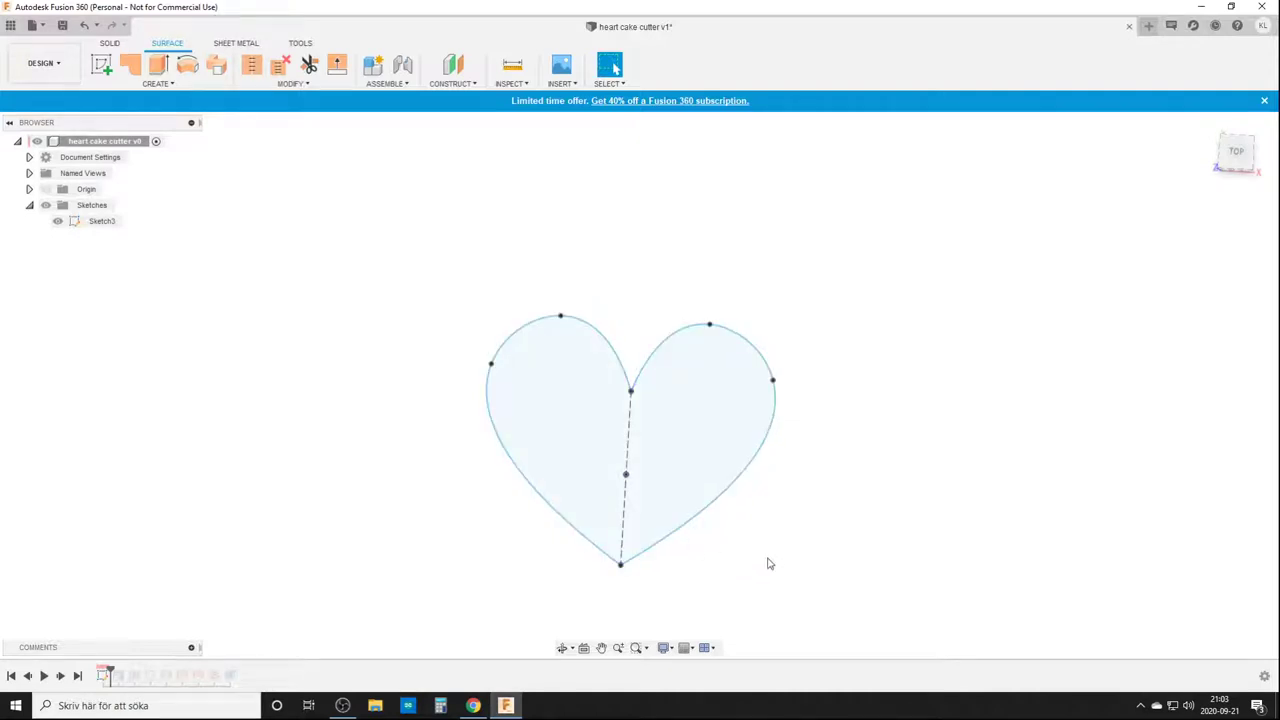
{"action": "scroll", "coordinate": [770, 563], "scroll_direction": "down", "scroll_amount": 1}
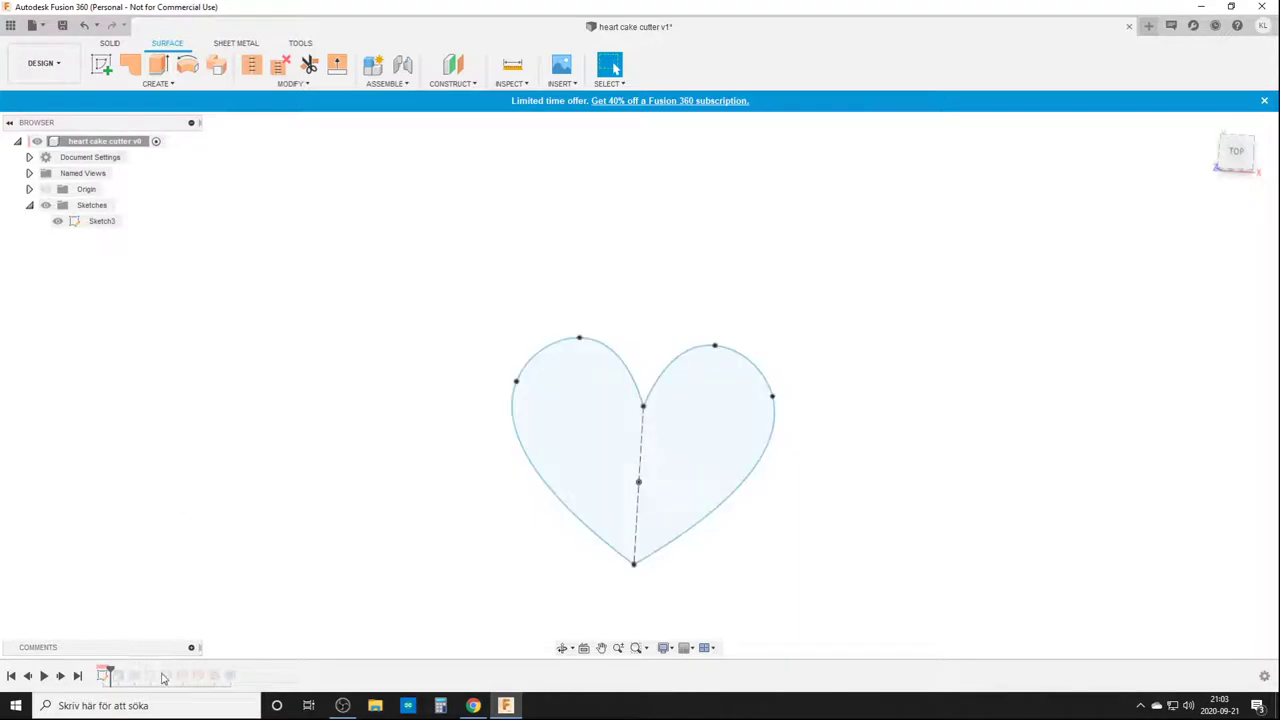
Advance the design history past the Scale feature and review its entity, point and uniform scale settings without changing them
{"action": "left_click_drag", "start_coordinate": [109, 668], "coordinate": [125, 671]}
{"action": "double_click", "coordinate": [118, 676]}
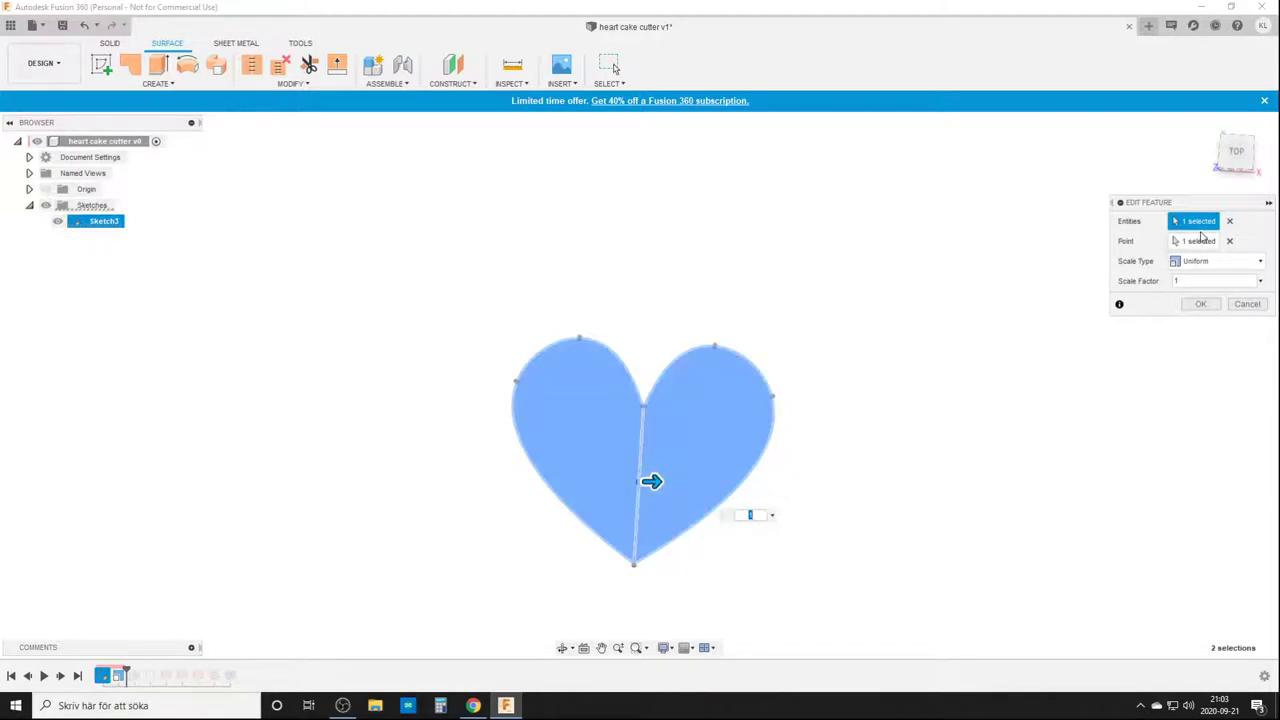
{"action": "left_click", "coordinate": [1203, 305]}
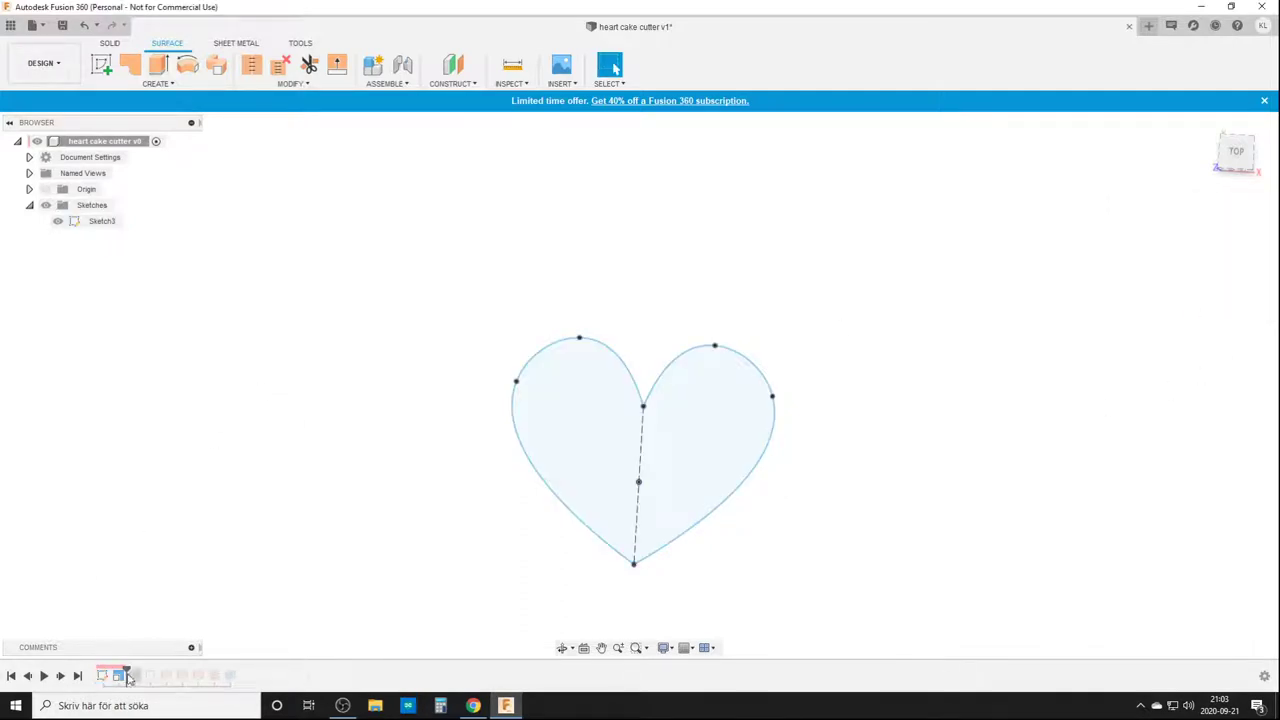
Advance the design history past Sketch4, open that sketch for editing and hide Sketch3
{"action": "left_click_drag", "start_coordinate": [139, 672], "coordinate": [158, 674]}
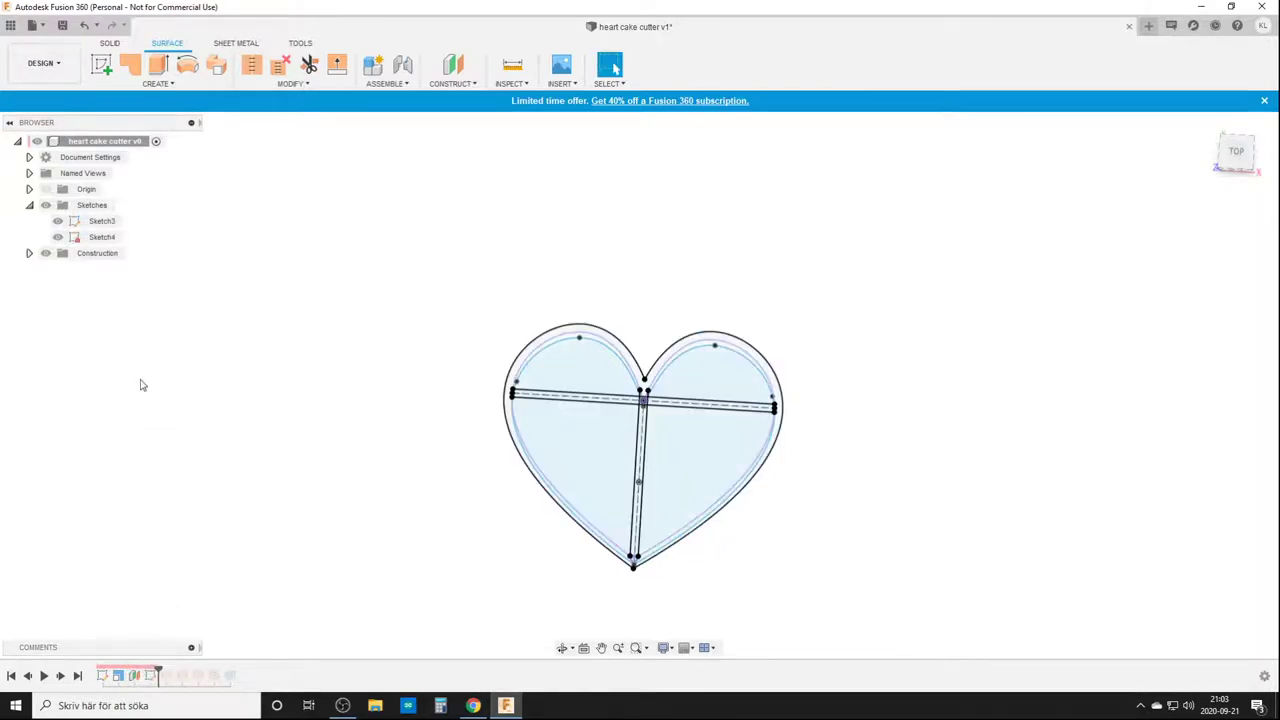
{"action": "middle_click_drag", "start_coordinate": [760, 565], "coordinate": [637, 605], "text": "shift"}
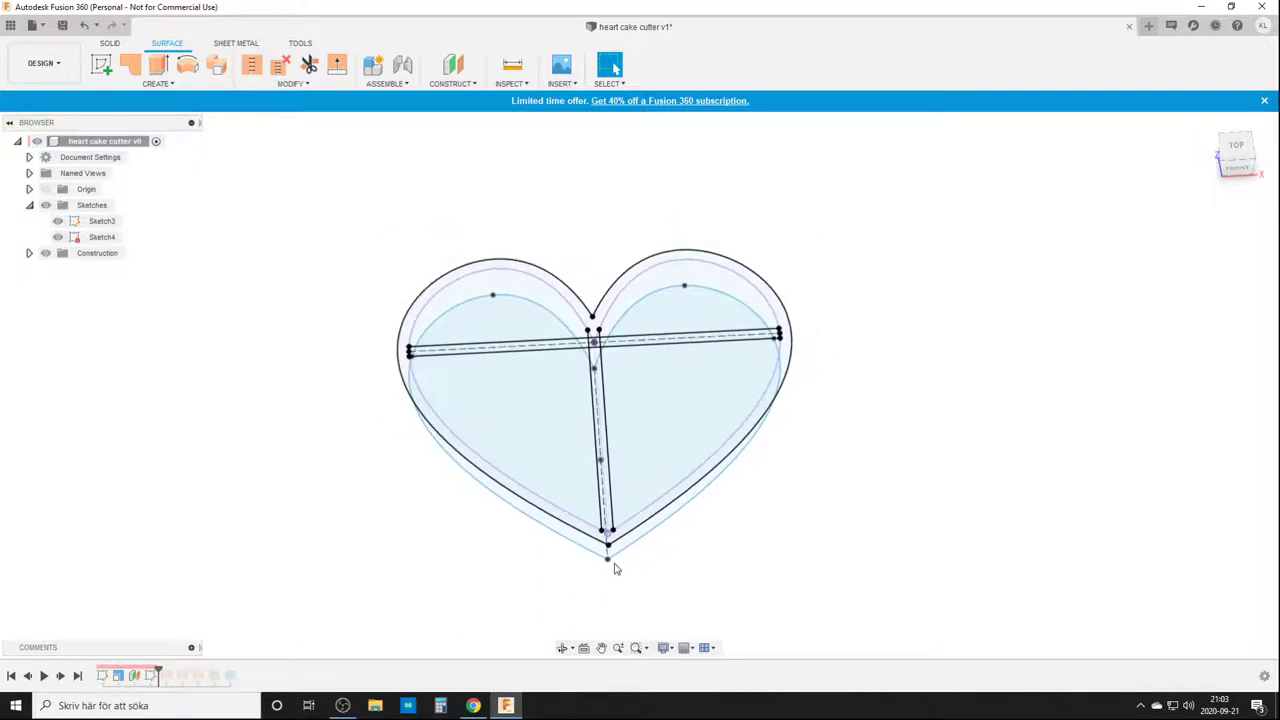
{"action": "double_click", "coordinate": [152, 675]}
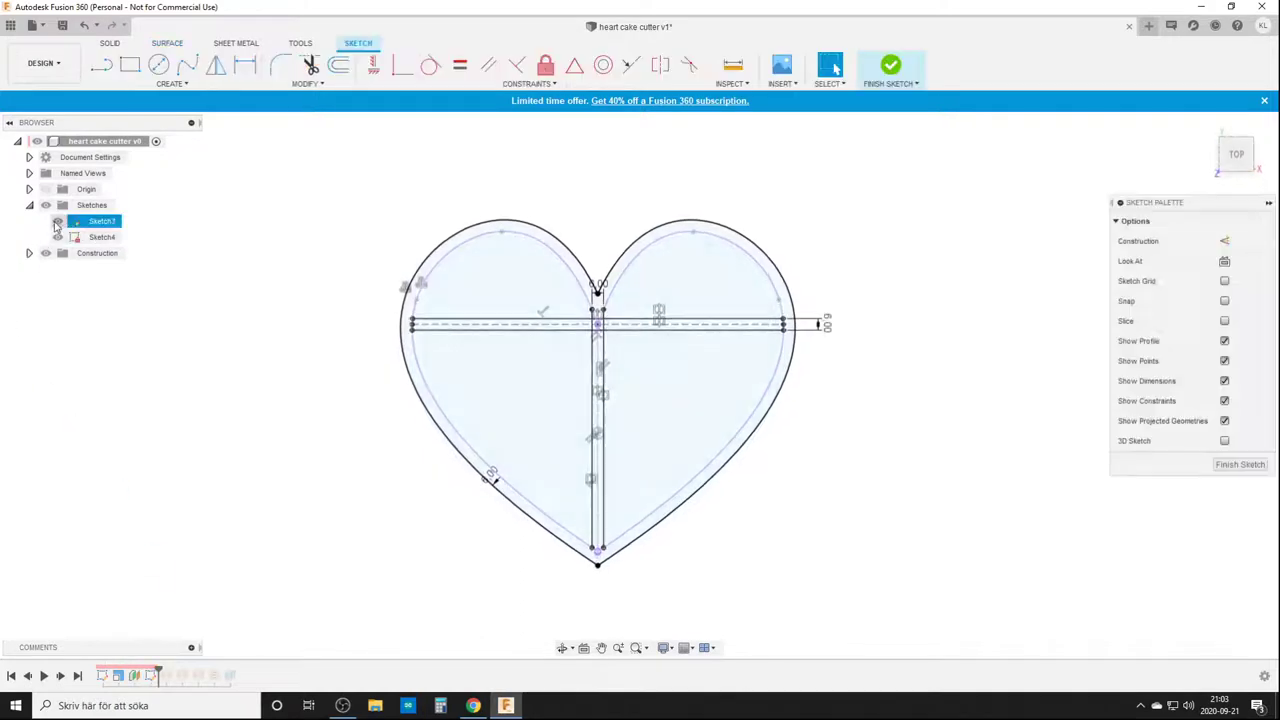
{"action": "scroll", "coordinate": [787, 520], "scroll_direction": "up", "scroll_amount": 2}
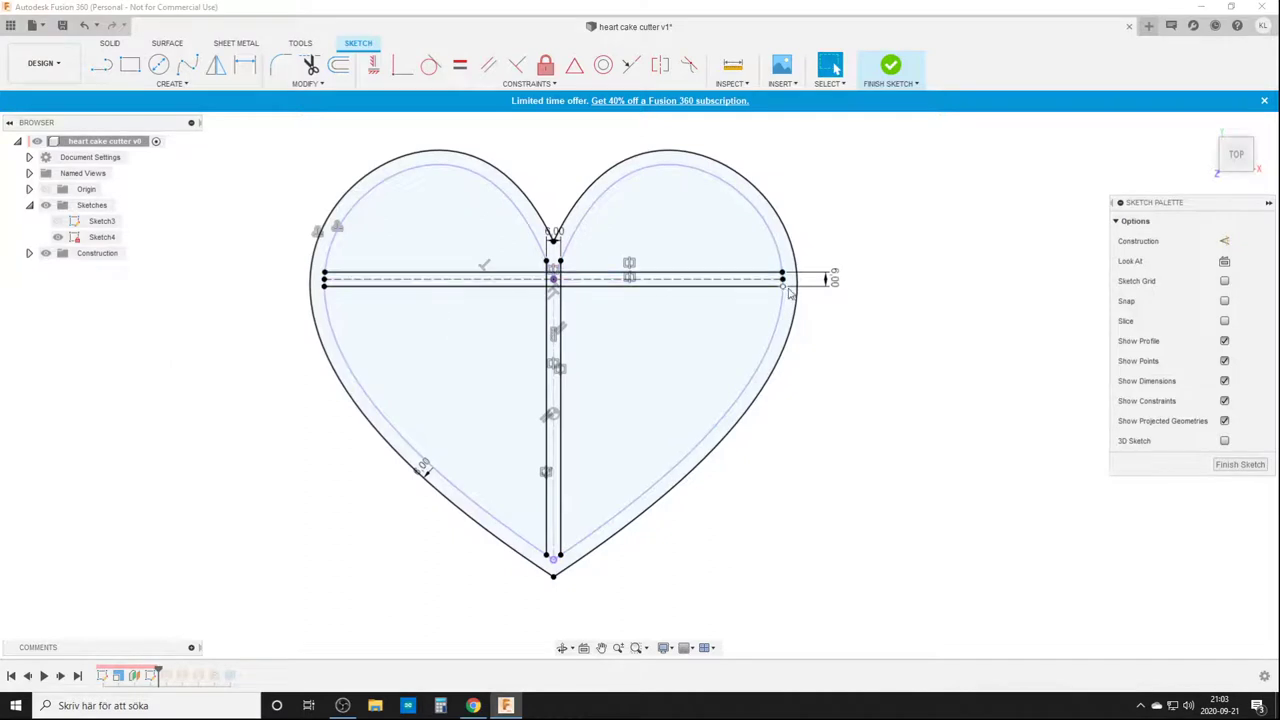
Move the vertical bar's 6.00 width dimension up, clear of the notch between the heart's lobes
{"action": "left_click", "coordinate": [553, 236]}
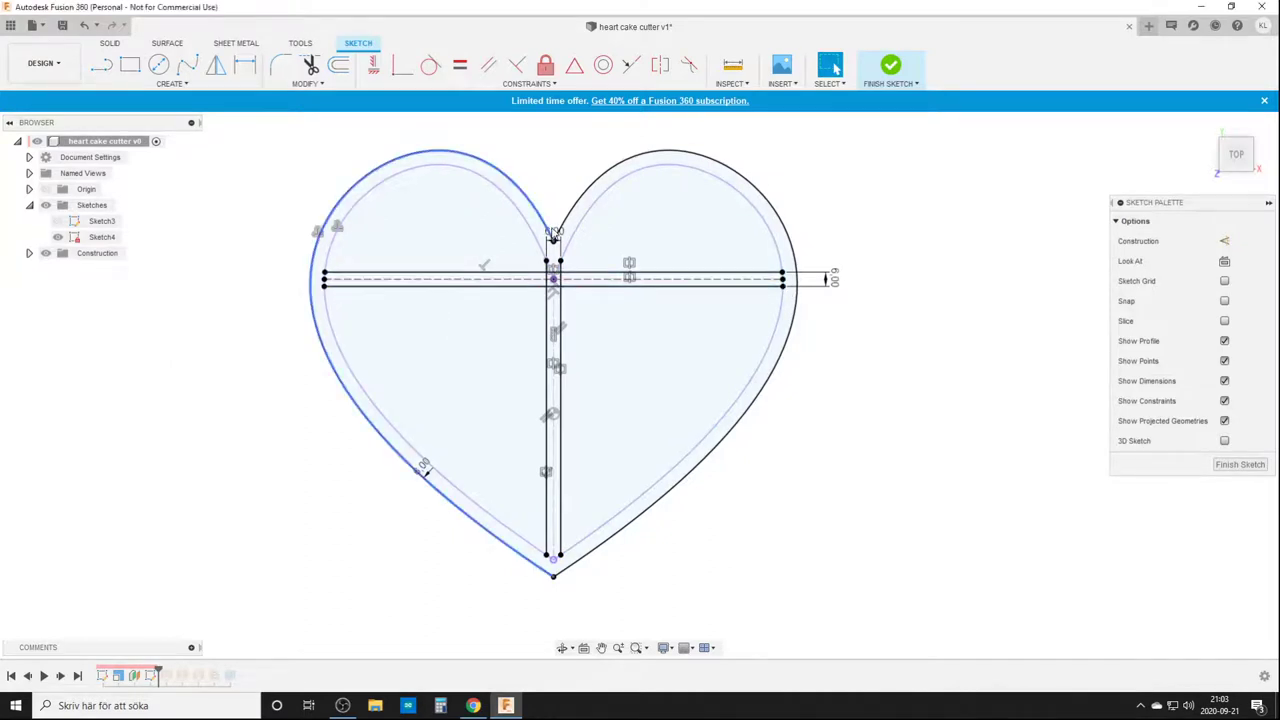
{"action": "scroll", "coordinate": [491, 243], "scroll_direction": "up", "scroll_amount": 3}
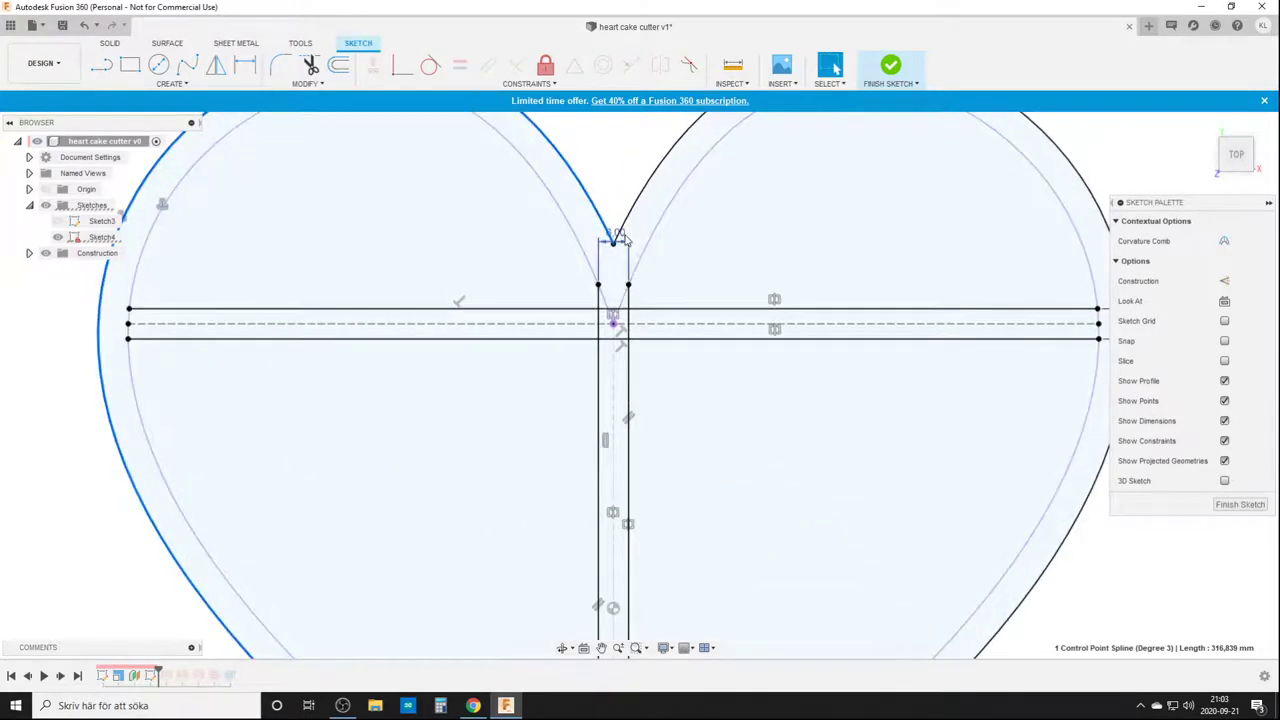
{"action": "left_click", "coordinate": [621, 231]}
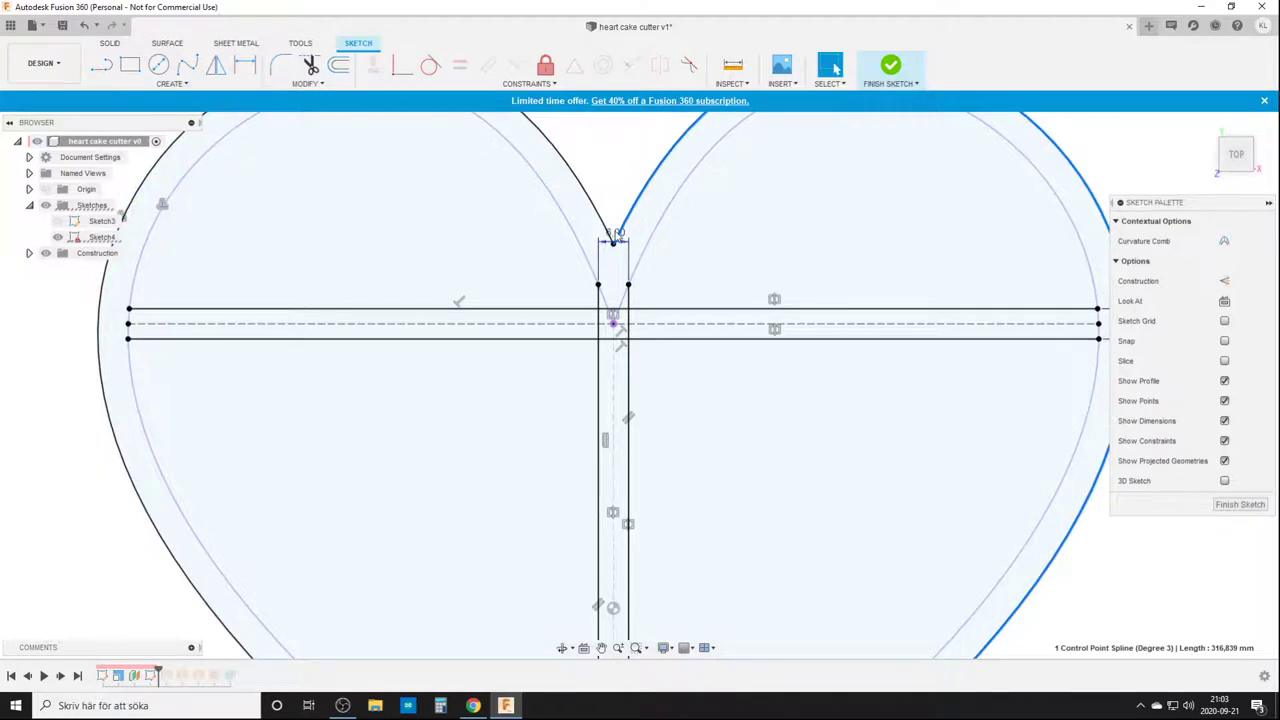
{"action": "left_click_drag", "start_coordinate": [614, 229], "coordinate": [608, 128]}
{"action": "scroll", "coordinate": [754, 422], "scroll_direction": "down", "scroll_amount": 3}
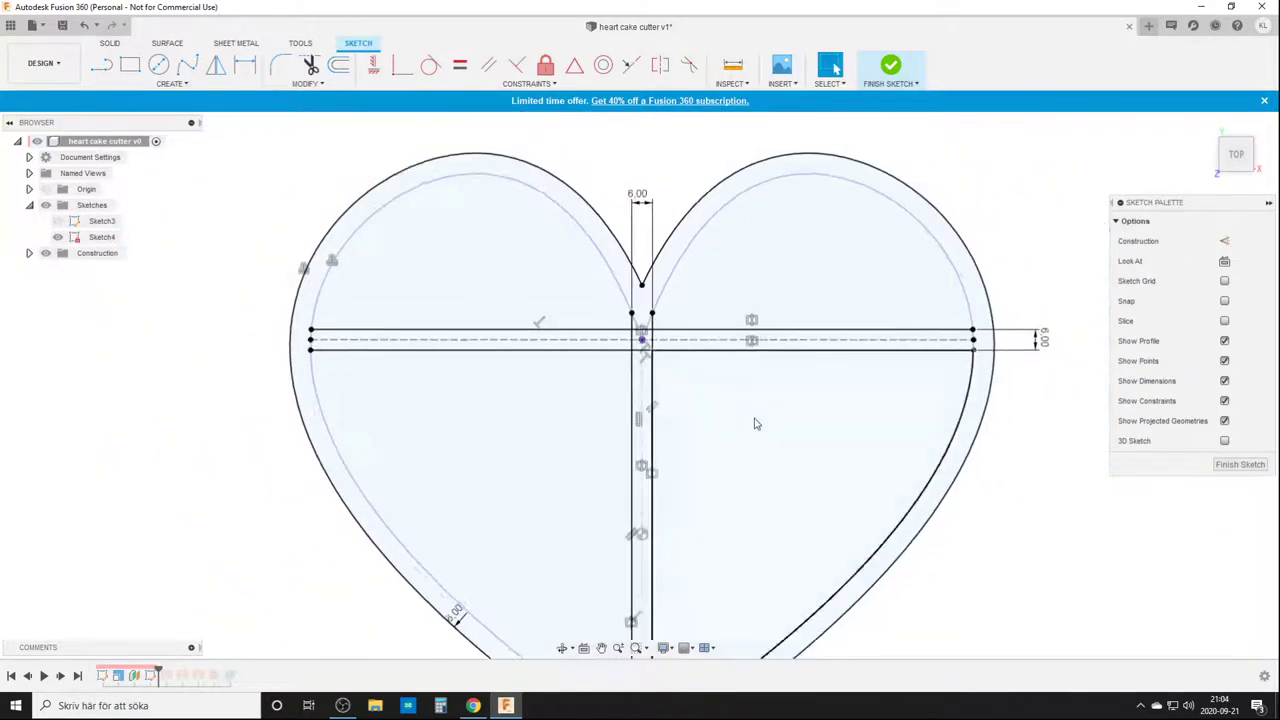
Move the 6.00 offset dimension outside the heart's outline, clear of the rim, and finish editing Sketch4
{"action": "middle_click_drag", "start_coordinate": [969, 545], "coordinate": [926, 406]}
{"action": "scroll", "coordinate": [926, 406], "scroll_direction": "down", "scroll_amount": 1}
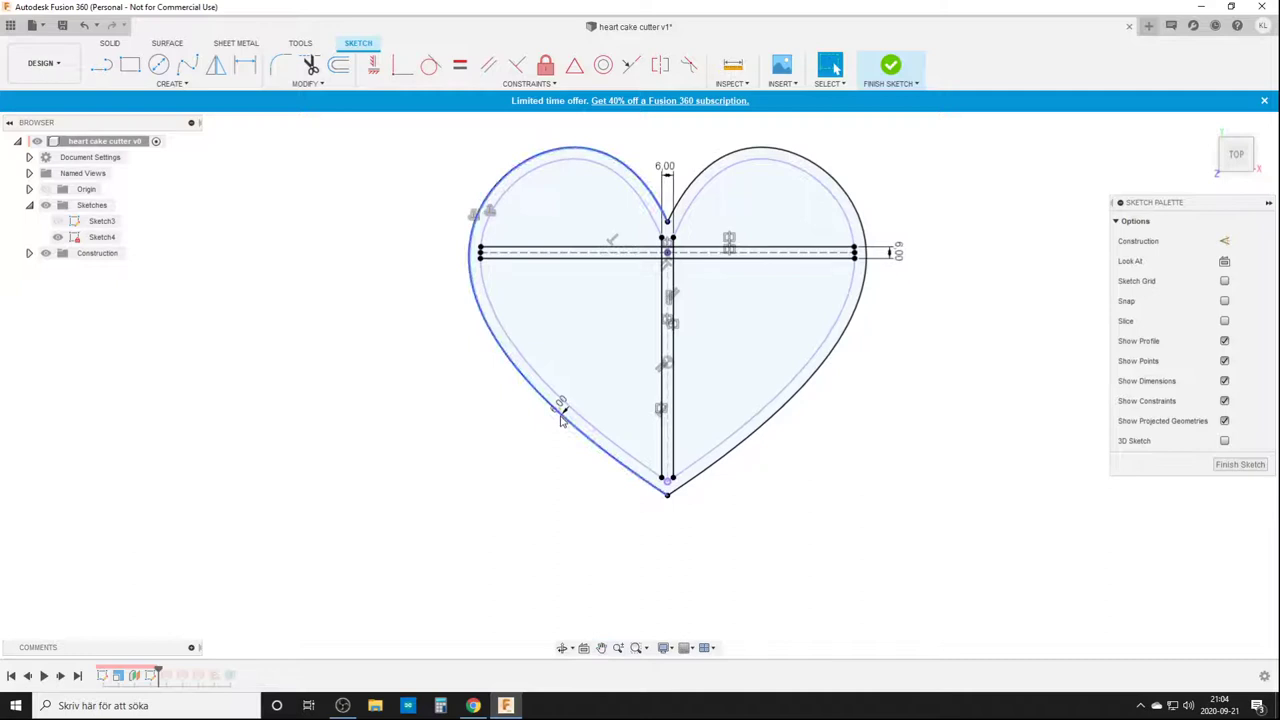
{"action": "left_click_drag", "start_coordinate": [546, 430], "coordinate": [531, 436]}
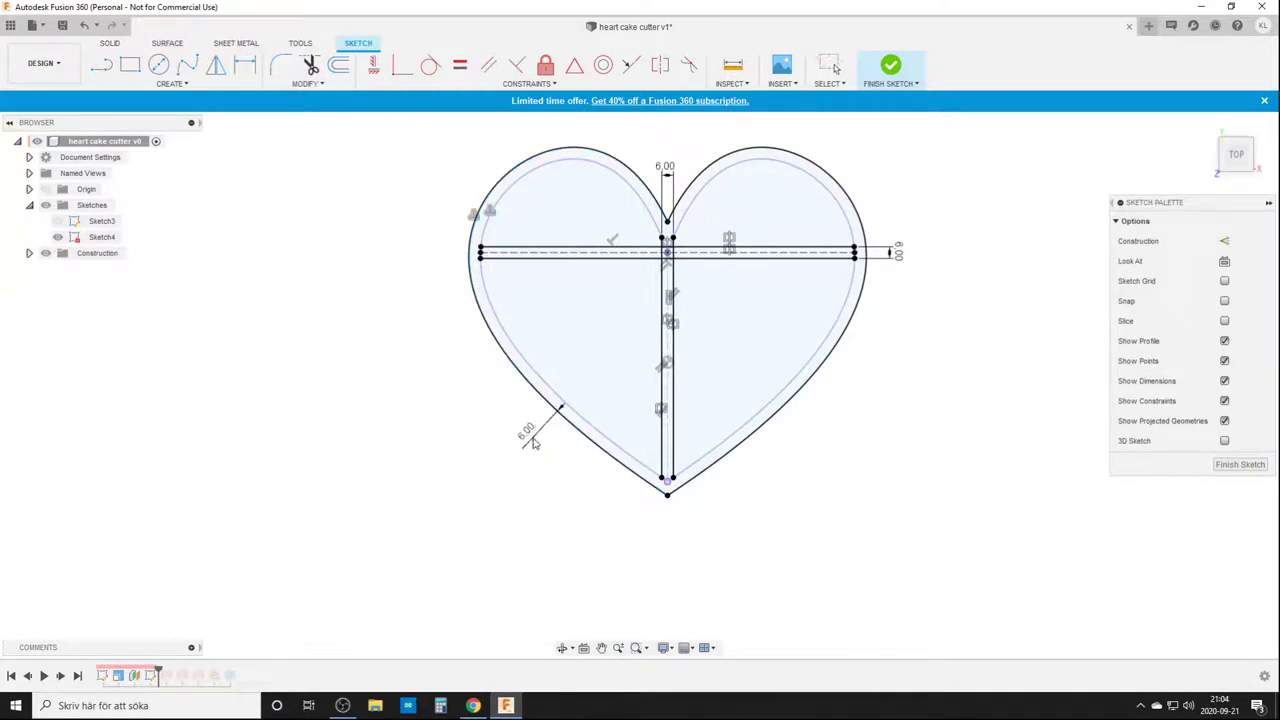
{"action": "left_click", "coordinate": [1242, 464]}
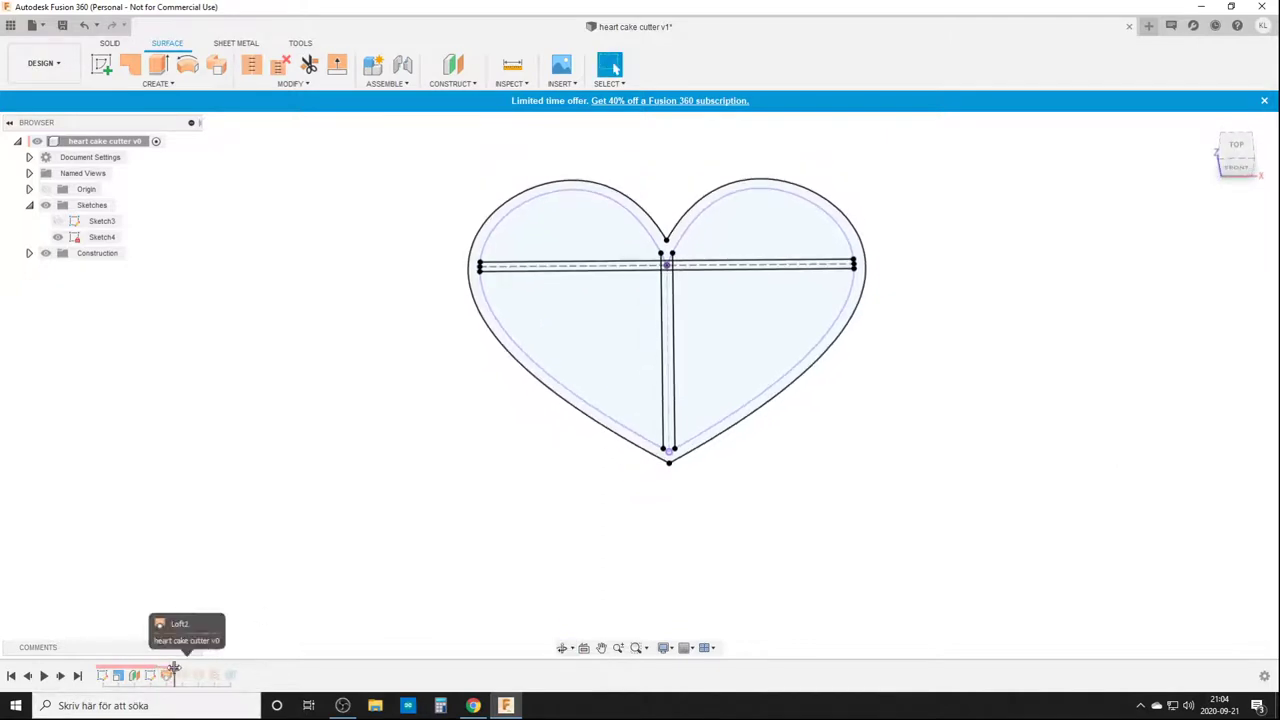
Advance the design history through the loft features to the end and hide Sketch4, leaving the complete cutter body with its crossbars
{"action": "left_click_drag", "start_coordinate": [160, 668], "coordinate": [222, 668]}
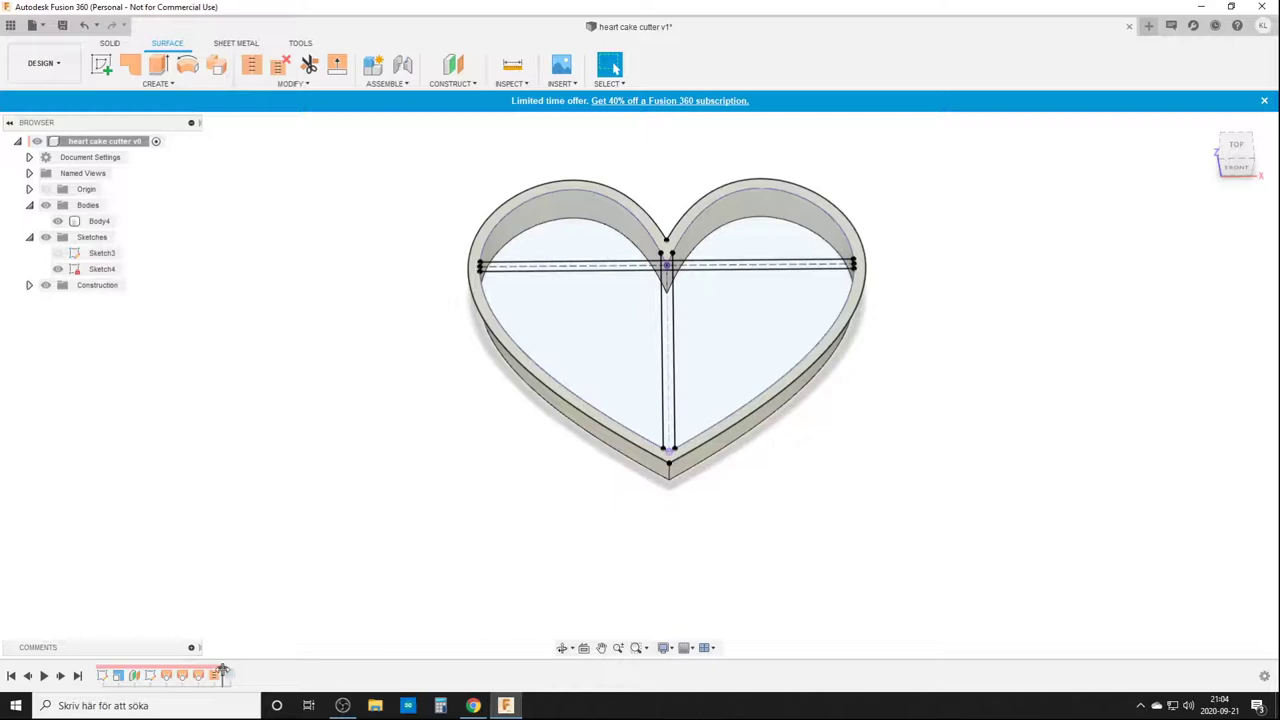
{"action": "left_click_drag", "start_coordinate": [224, 669], "coordinate": [238, 669]}
{"action": "middle_click_drag", "start_coordinate": [665, 462], "coordinate": [443, 468]}
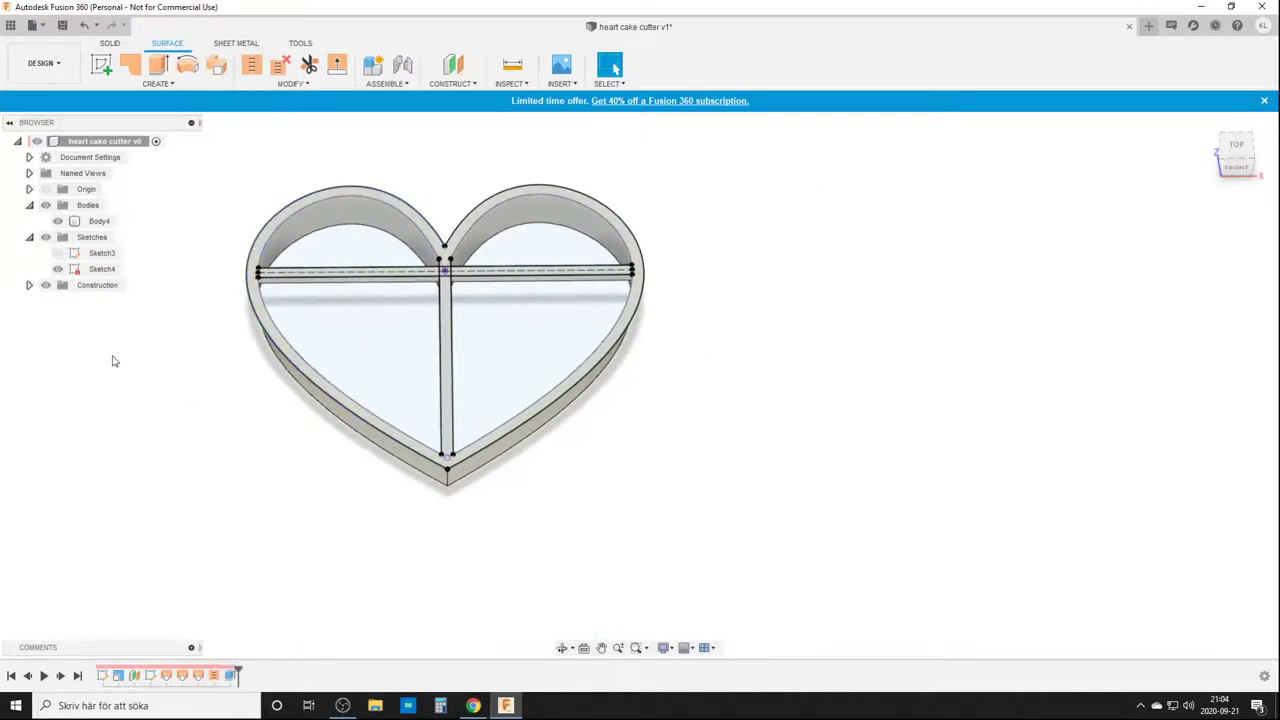
{"action": "left_click", "coordinate": [58, 269]}
{"action": "mouse_move", "coordinate": [459, 321]}
{"action": "middle_mouse_down"}
{"action": "mouse_move", "coordinate": [644, 366]}
{"action": "mouse_move", "coordinate": [620, 406]}
{"action": "middle_mouse_up"}
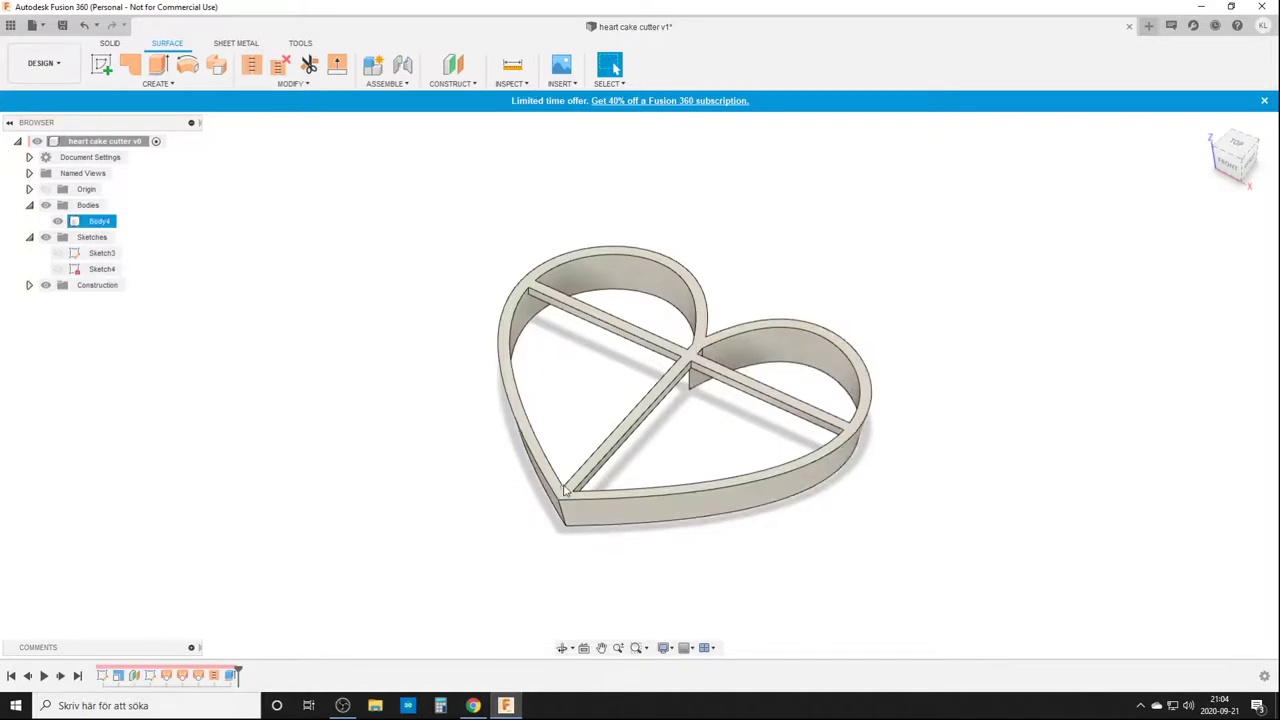
{"action": "scroll", "coordinate": [551, 340], "scroll_direction": "up", "scroll_amount": 4}
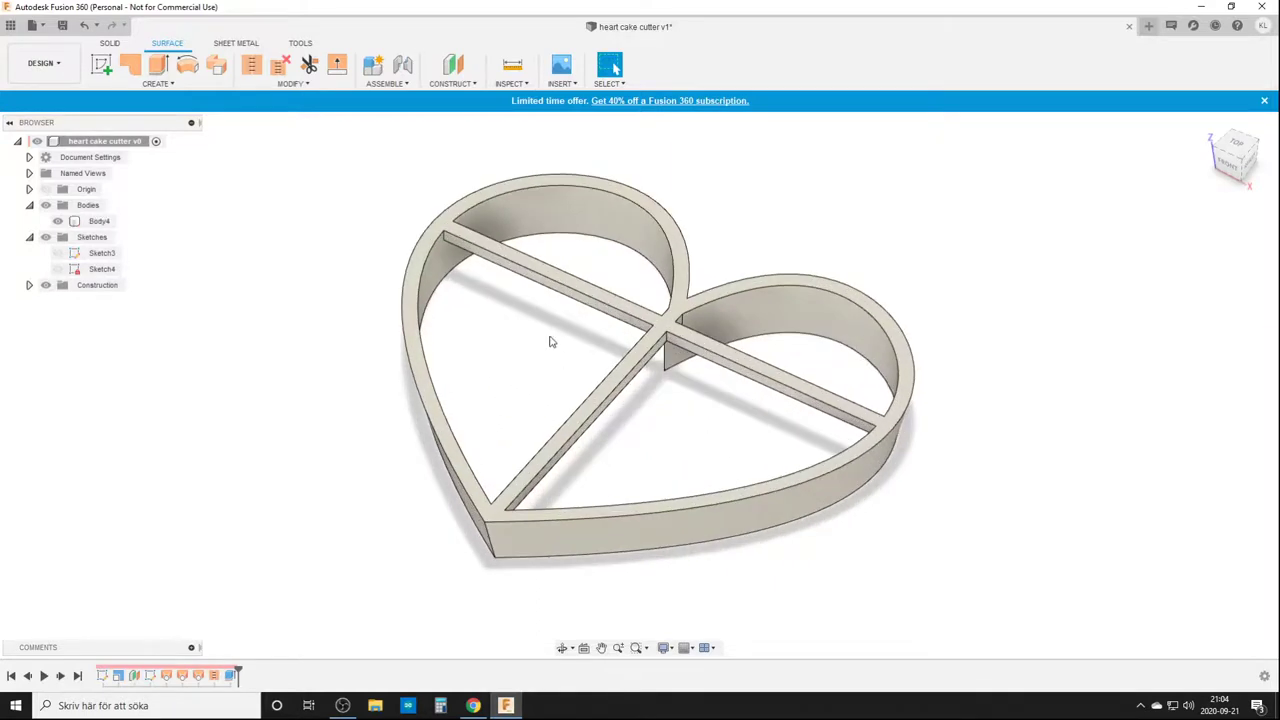
{"action": "scroll", "coordinate": [515, 350], "scroll_direction": "down", "scroll_amount": 2}
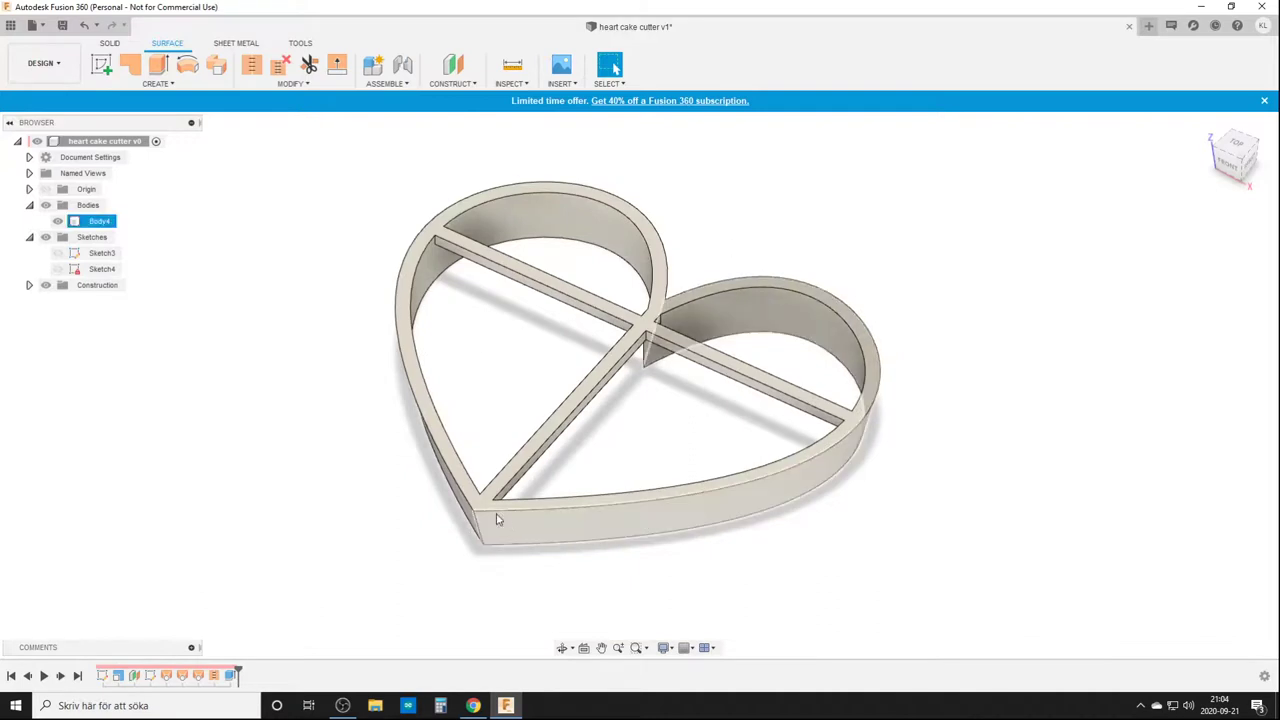
Edit the Scale feature of the heart sketch and set its uniform scale factor to 2
{"action": "double_click", "coordinate": [181, 674]}
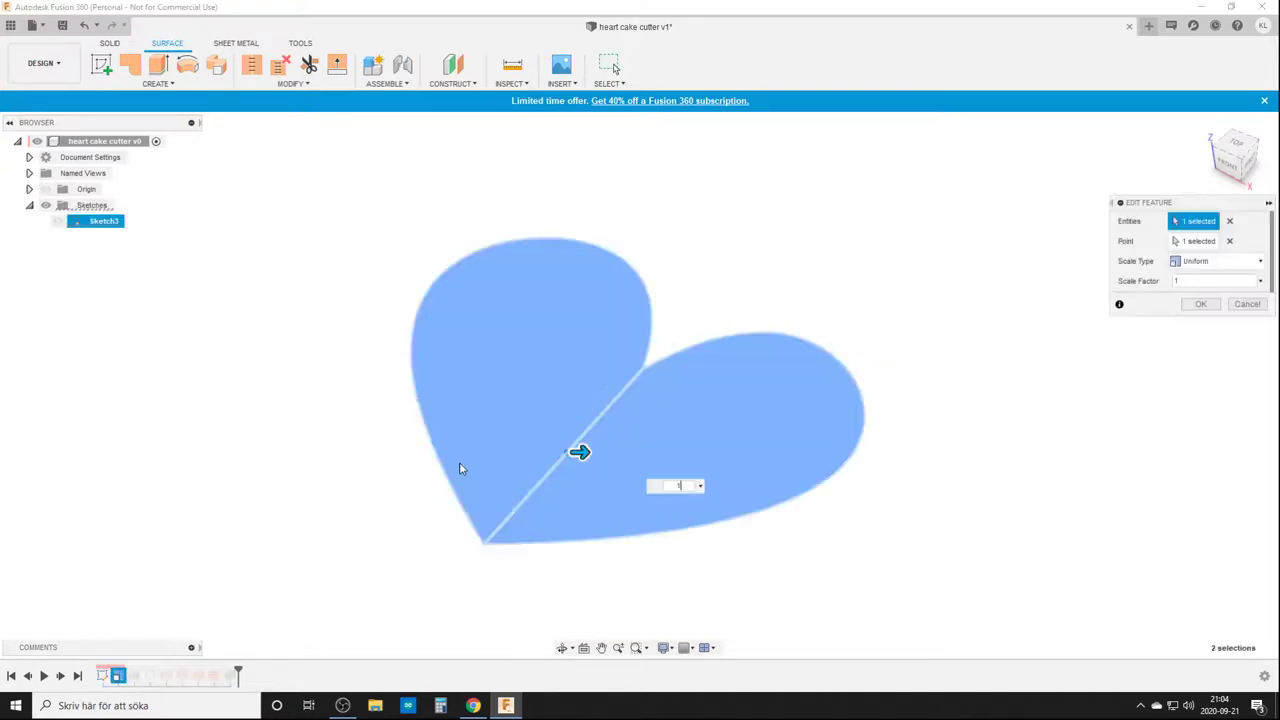
{"action": "left_click", "coordinate": [1184, 281]}
{"action": "type", "text": "2"}
{"action": "key", "text": "Return"}
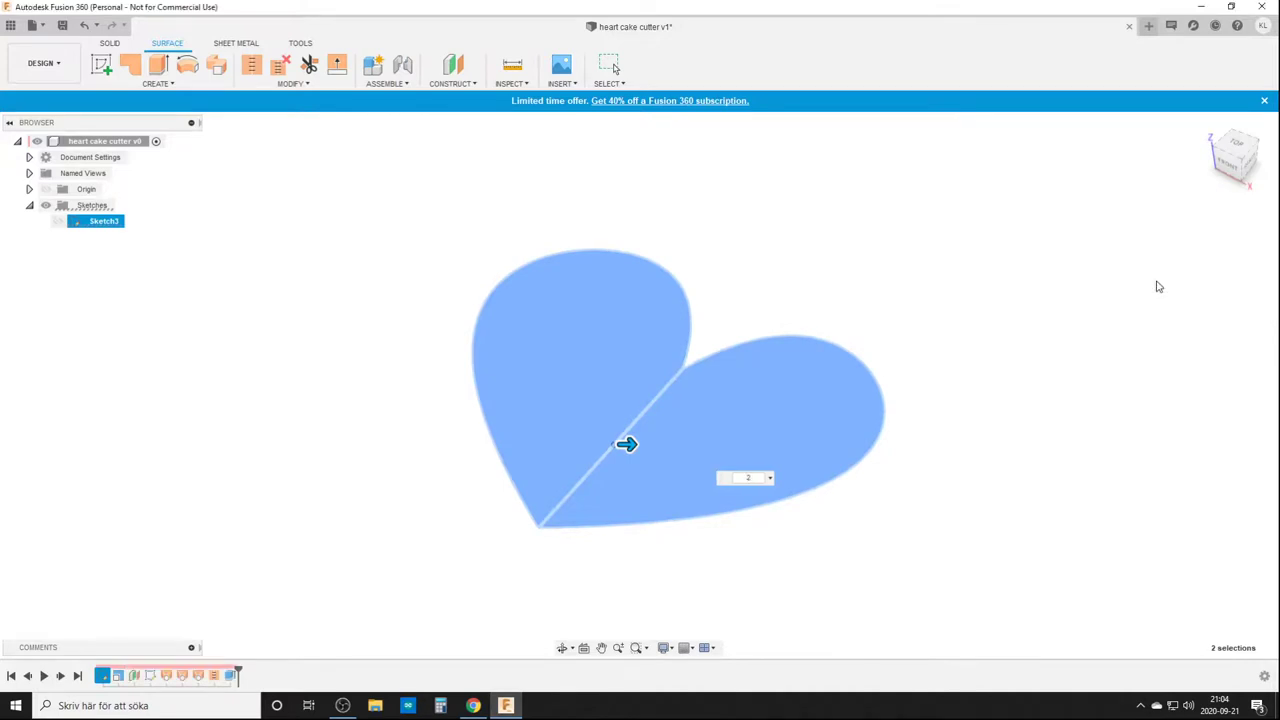
{"action": "scroll", "coordinate": [888, 250], "scroll_direction": "down", "scroll_amount": 3}
{"action": "middle_click_drag", "start_coordinate": [864, 350], "coordinate": [831, 394]}
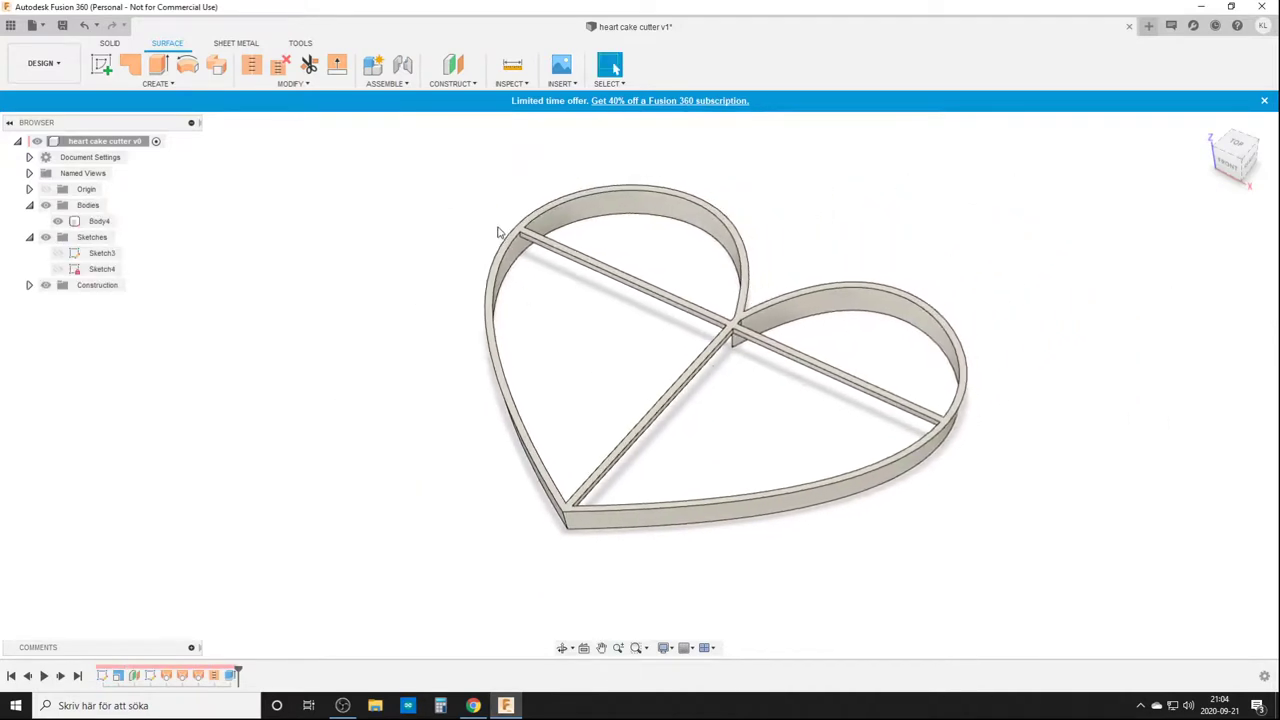
Measure the distance between the two long parallel edges on the side of the horizontal crossbar, and end the measurement
{"action": "key", "text": "i"}
{"action": "scroll", "coordinate": [610, 295], "scroll_direction": "up", "scroll_amount": 3}
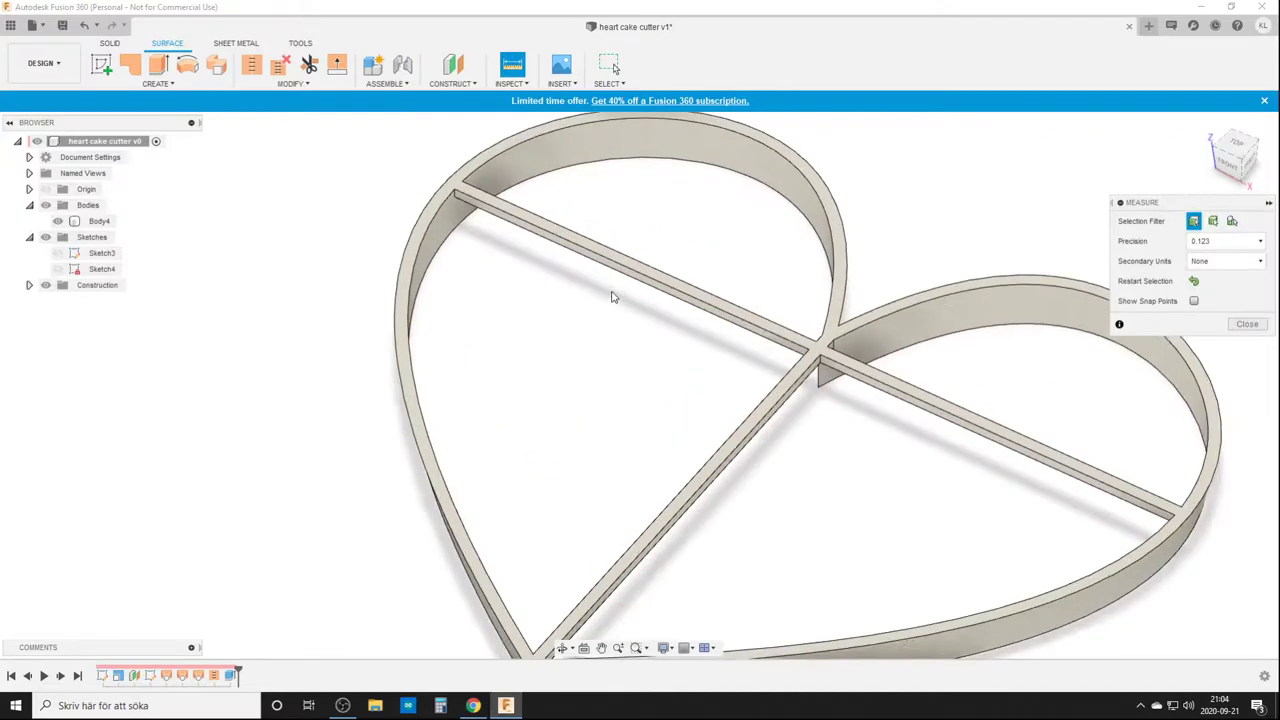
{"action": "left_click", "coordinate": [650, 277]}
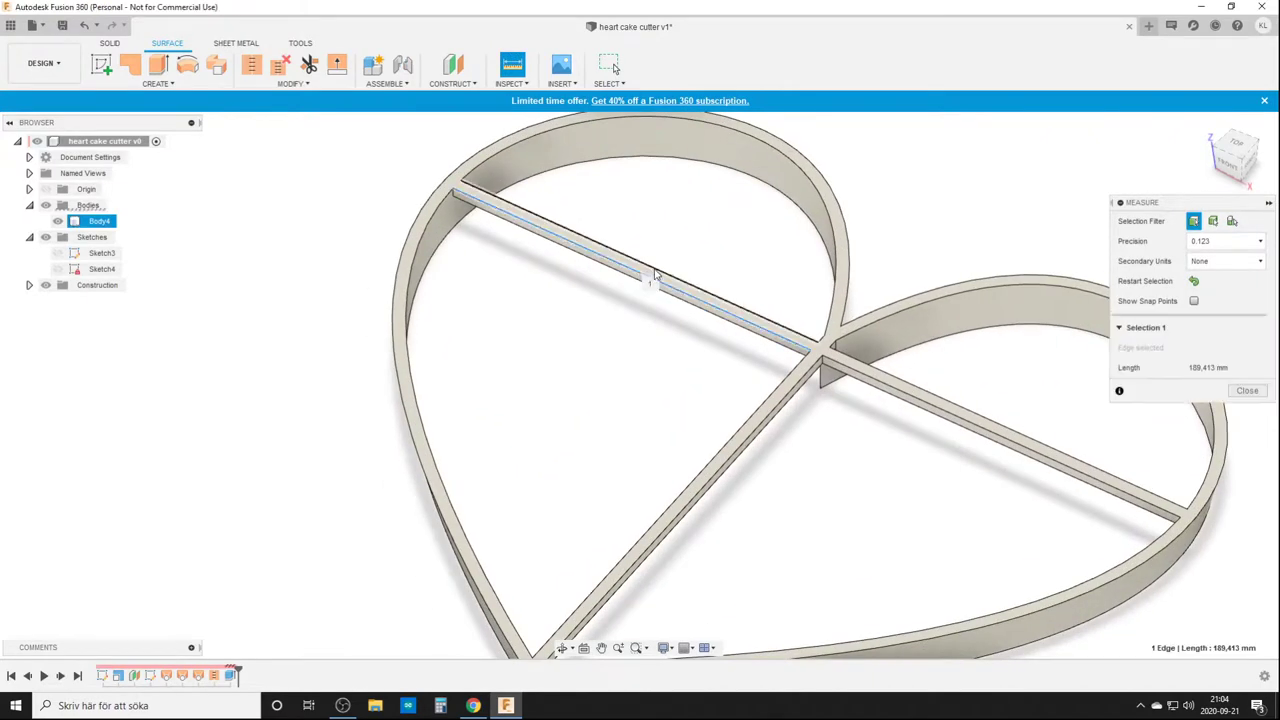
{"action": "left_click", "coordinate": [566, 256]}
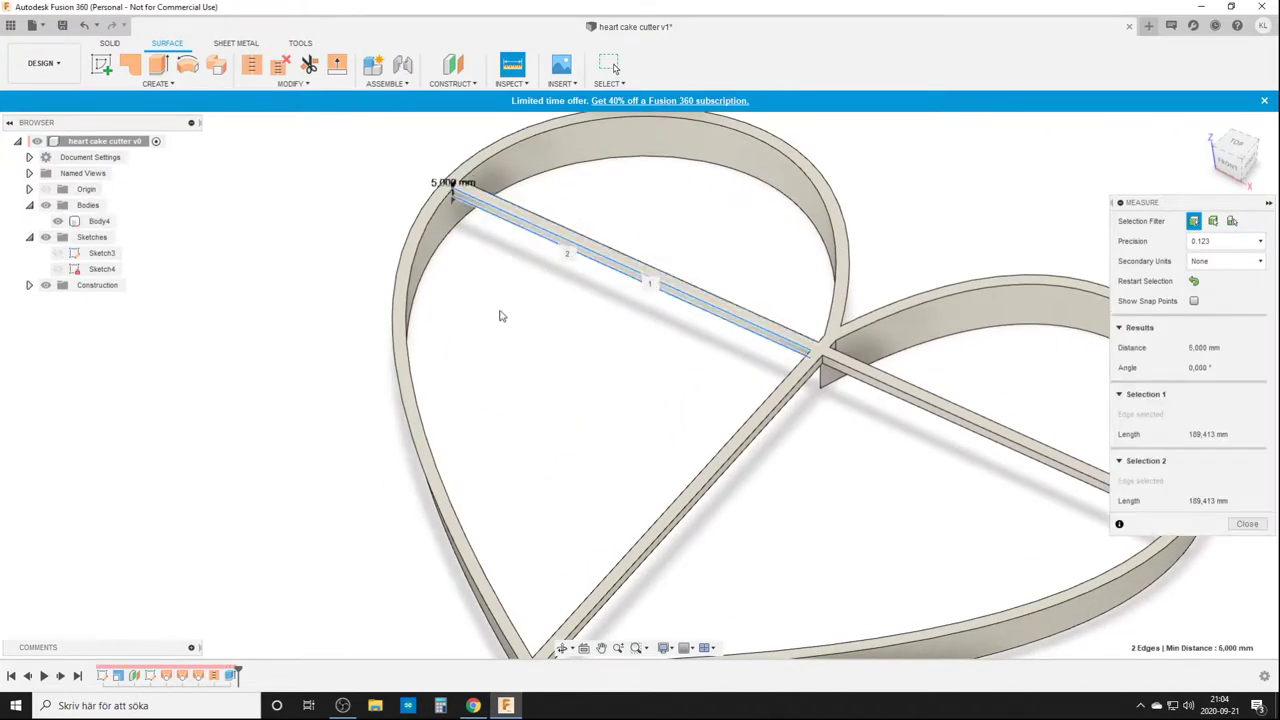
{"action": "scroll", "coordinate": [501, 316], "scroll_direction": "down", "scroll_amount": 3}
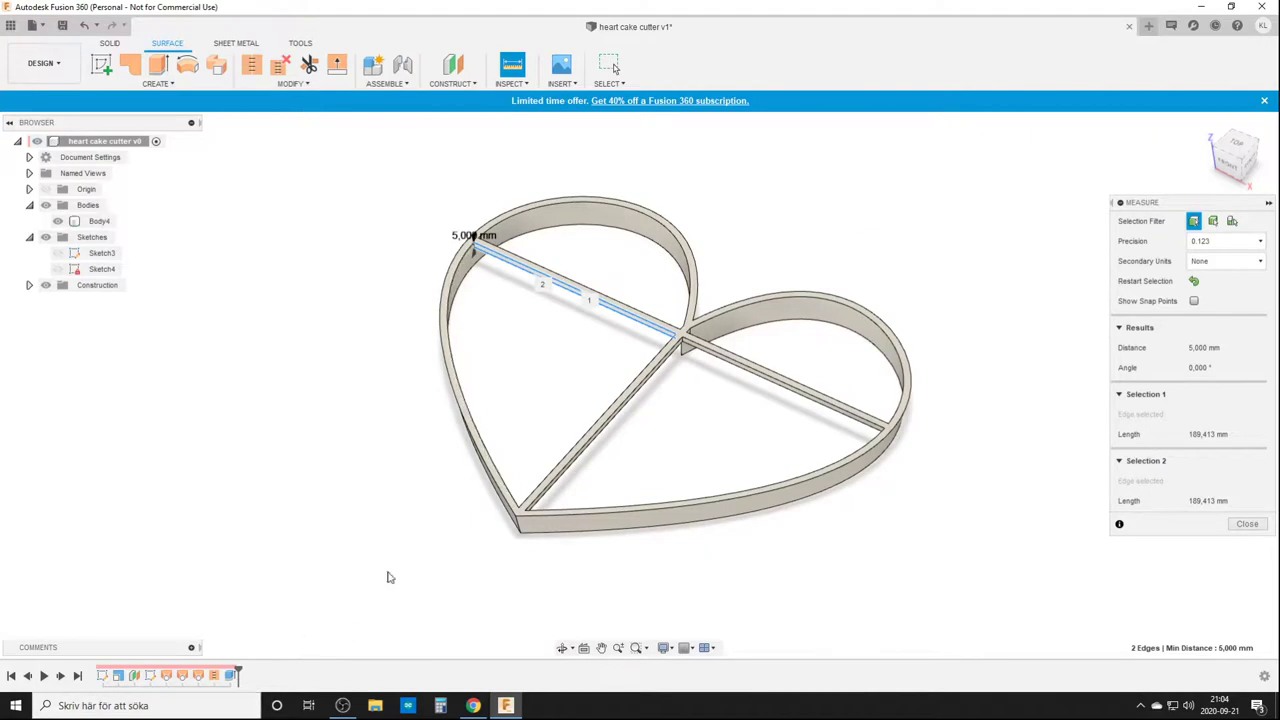
{"action": "scroll", "coordinate": [602, 460], "scroll_direction": "up", "scroll_amount": 3}
{"action": "scroll", "coordinate": [602, 460], "scroll_direction": "down", "scroll_amount": 3}
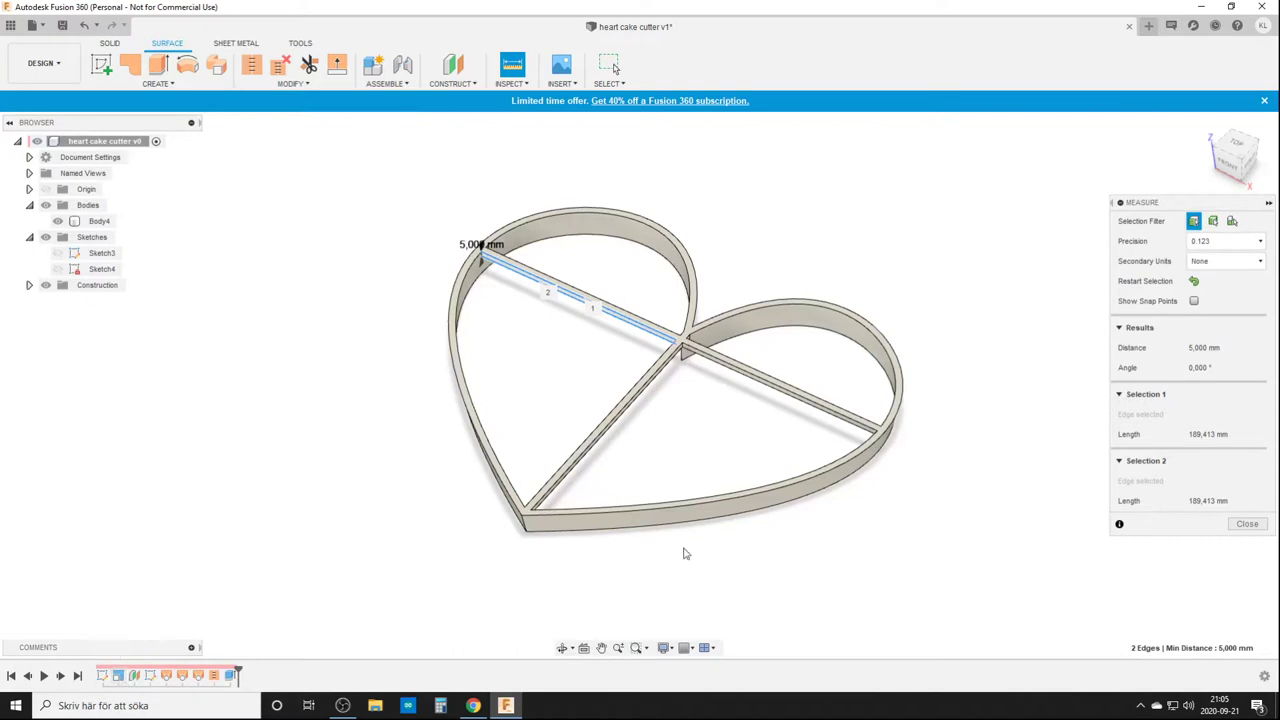
{"action": "scroll", "coordinate": [712, 539], "scroll_direction": "up", "scroll_amount": 3}
{"action": "scroll", "coordinate": [706, 541], "scroll_direction": "down", "scroll_amount": 3}
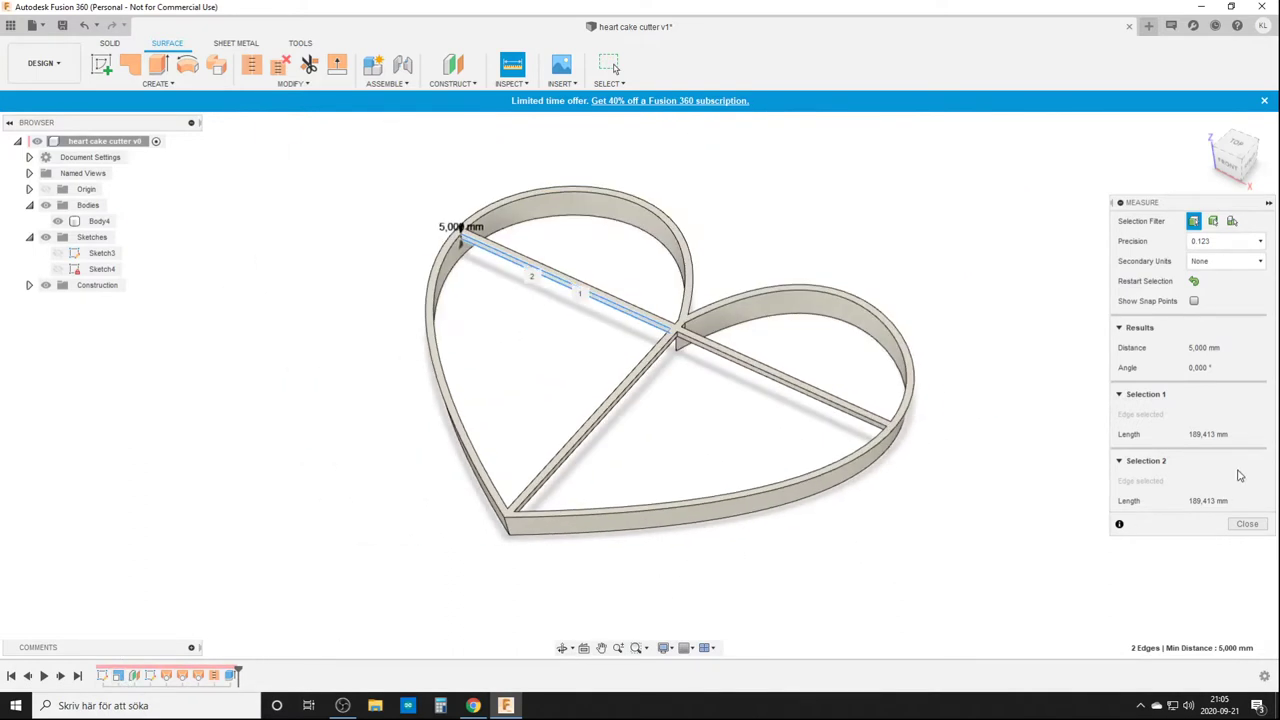
{"action": "left_click", "coordinate": [1247, 523]}
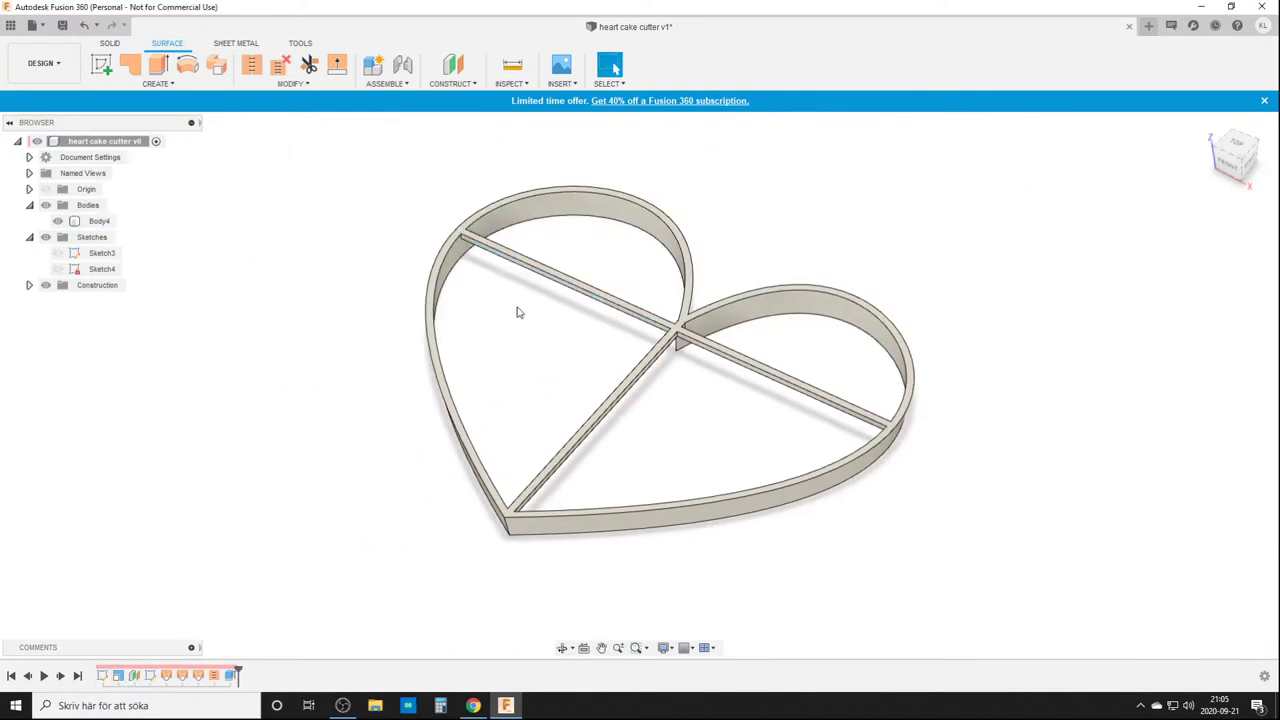
Edit the Scale feature again to return the heart cutter to its original uniform size
{"action": "double_click", "coordinate": [130, 672]}
{"action": "left_click_drag", "start_coordinate": [1182, 283], "coordinate": [1160, 277]}
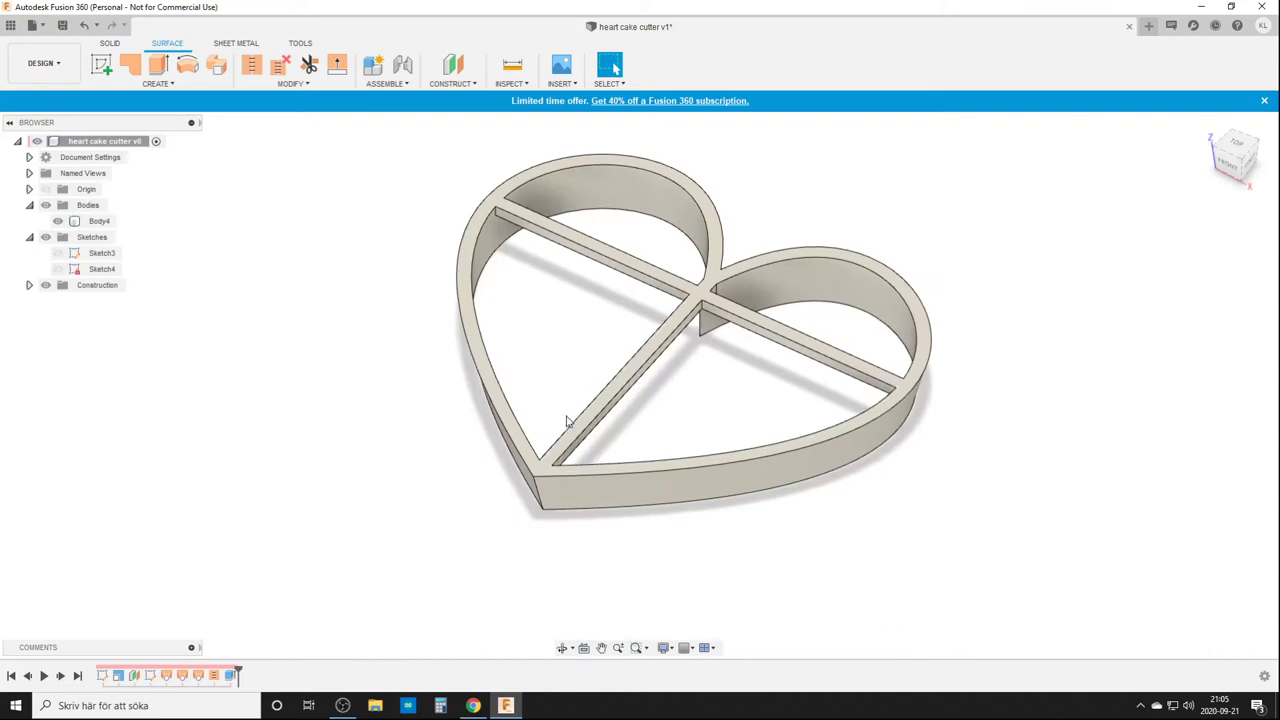
{"action": "scroll", "coordinate": [617, 405], "scroll_direction": "down", "scroll_amount": 3}
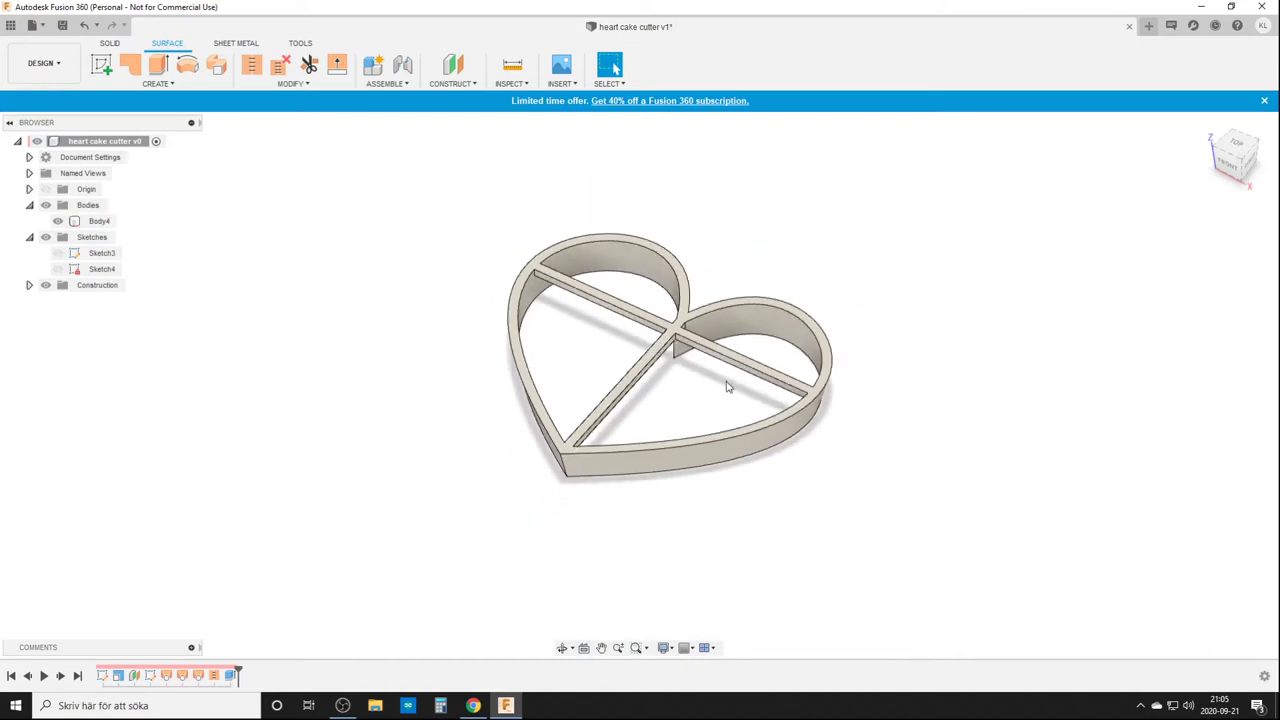